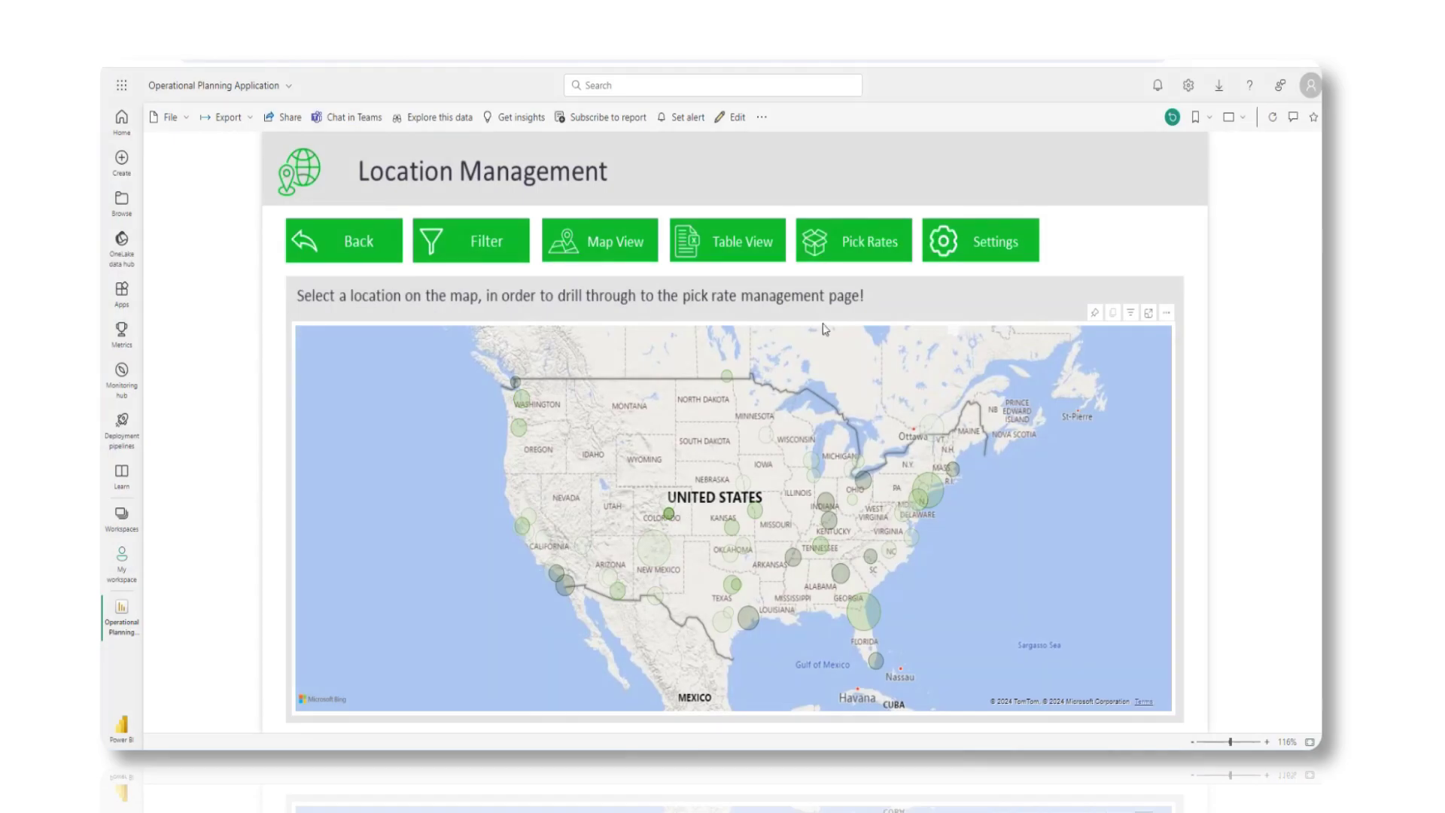
Raise the estimated pick rates for 9:00–11:00 on the pick rate management page.
click(856, 250)
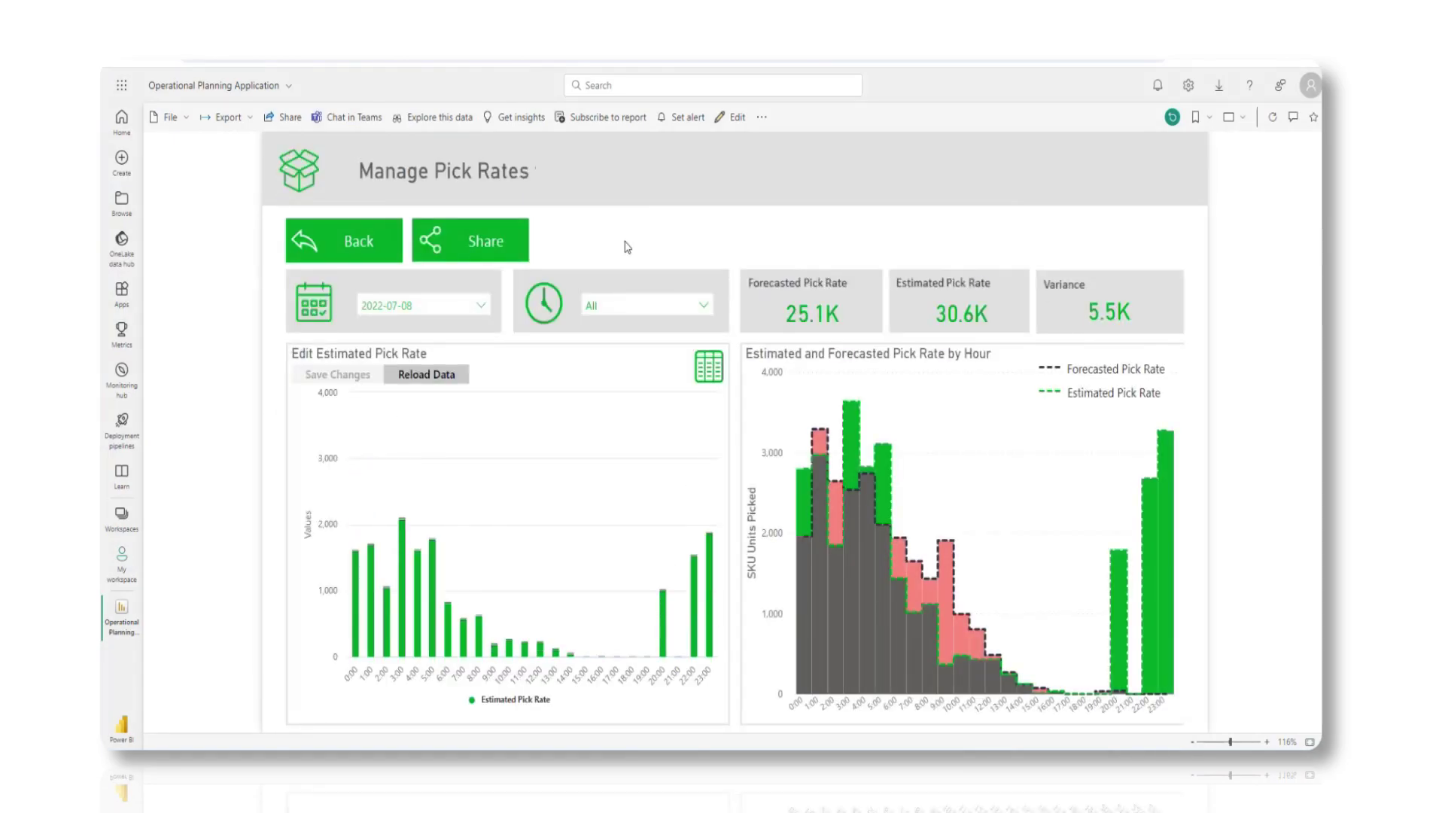
mouse_move(493, 634)
mouse_down()
mouse_move(494, 551)
mouse_move(509, 565)
mouse_up()
drag(524, 626, 528, 524)
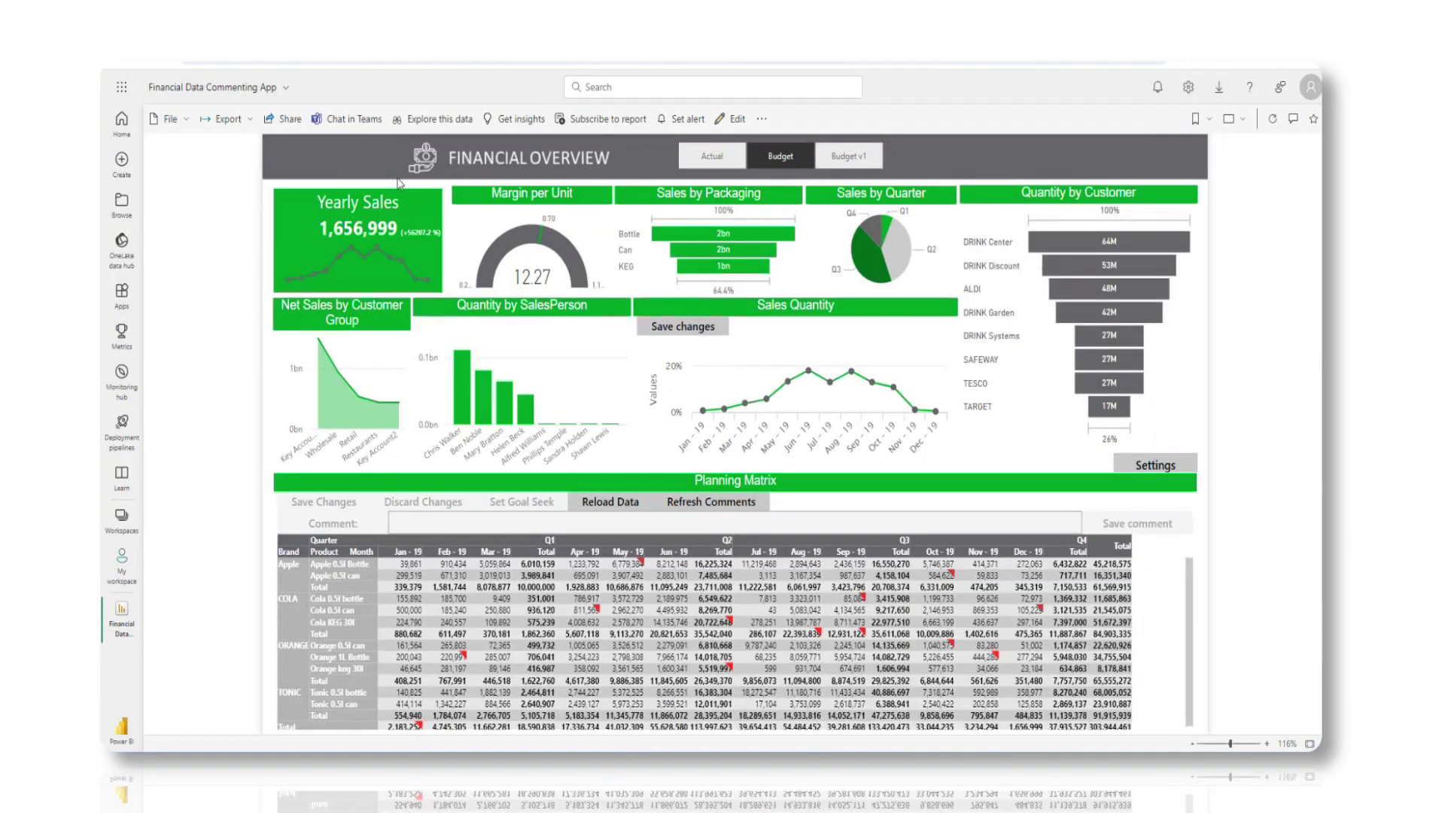
Filter the dashboard to Q3 and increase the Orange Total for Aug-19 by 5%.
click(869, 253)
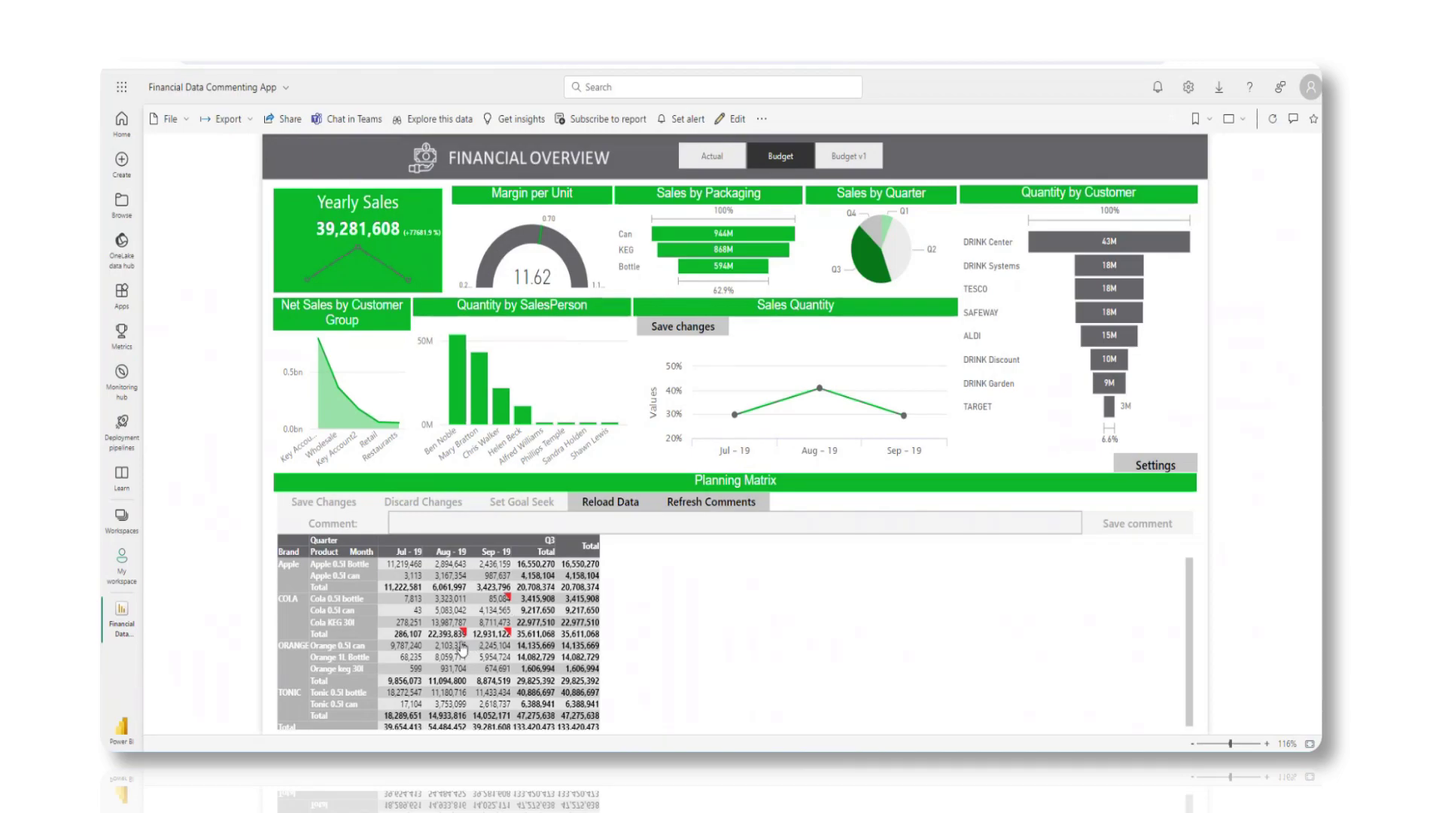
click(447, 680)
text(Inc5%)
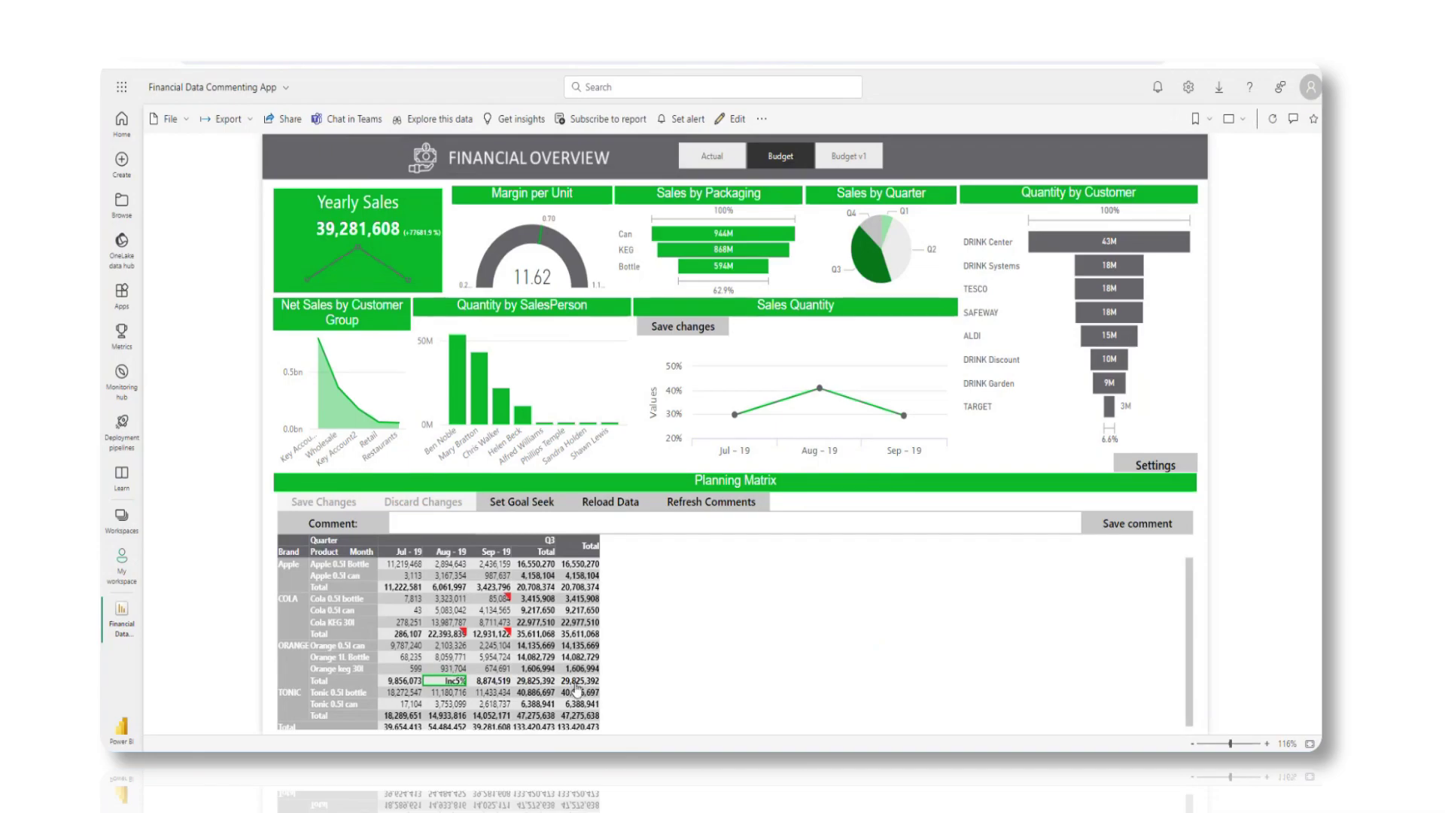
key(Tab)
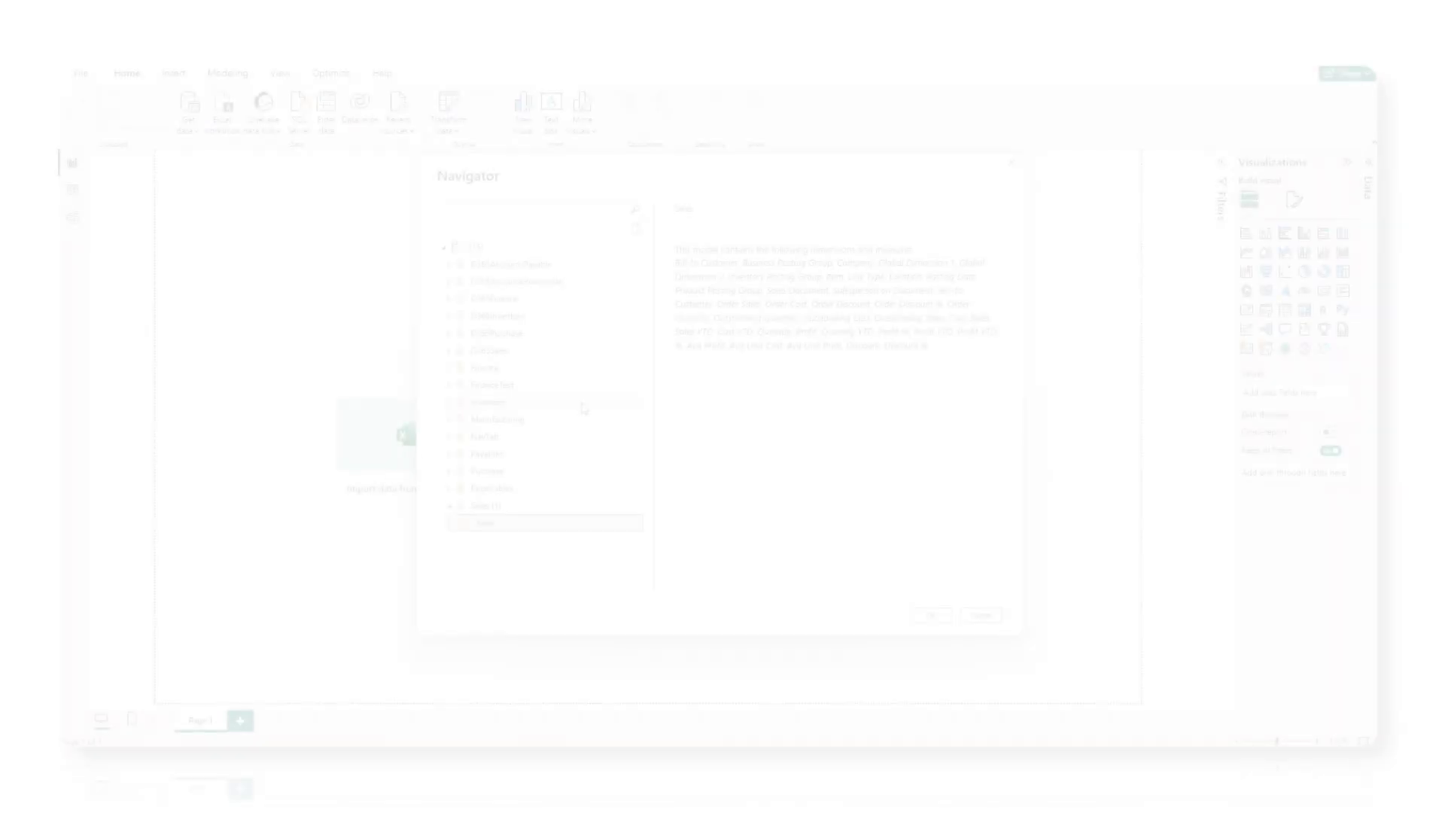
Load the chosen tables and build a map of Sales by Bill-to Customer City.
click(931, 614)
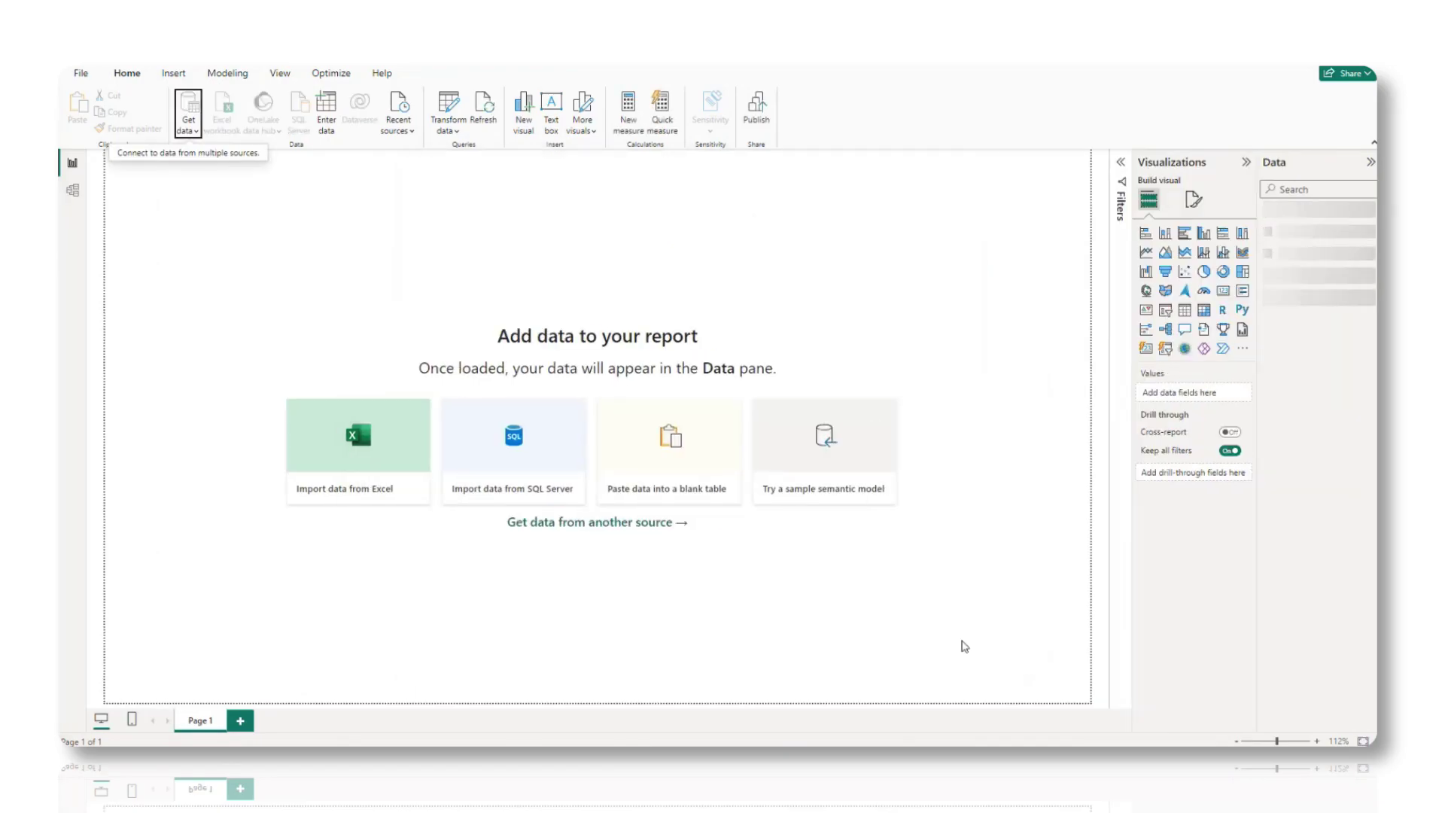
click(1310, 230)
click(1298, 460)
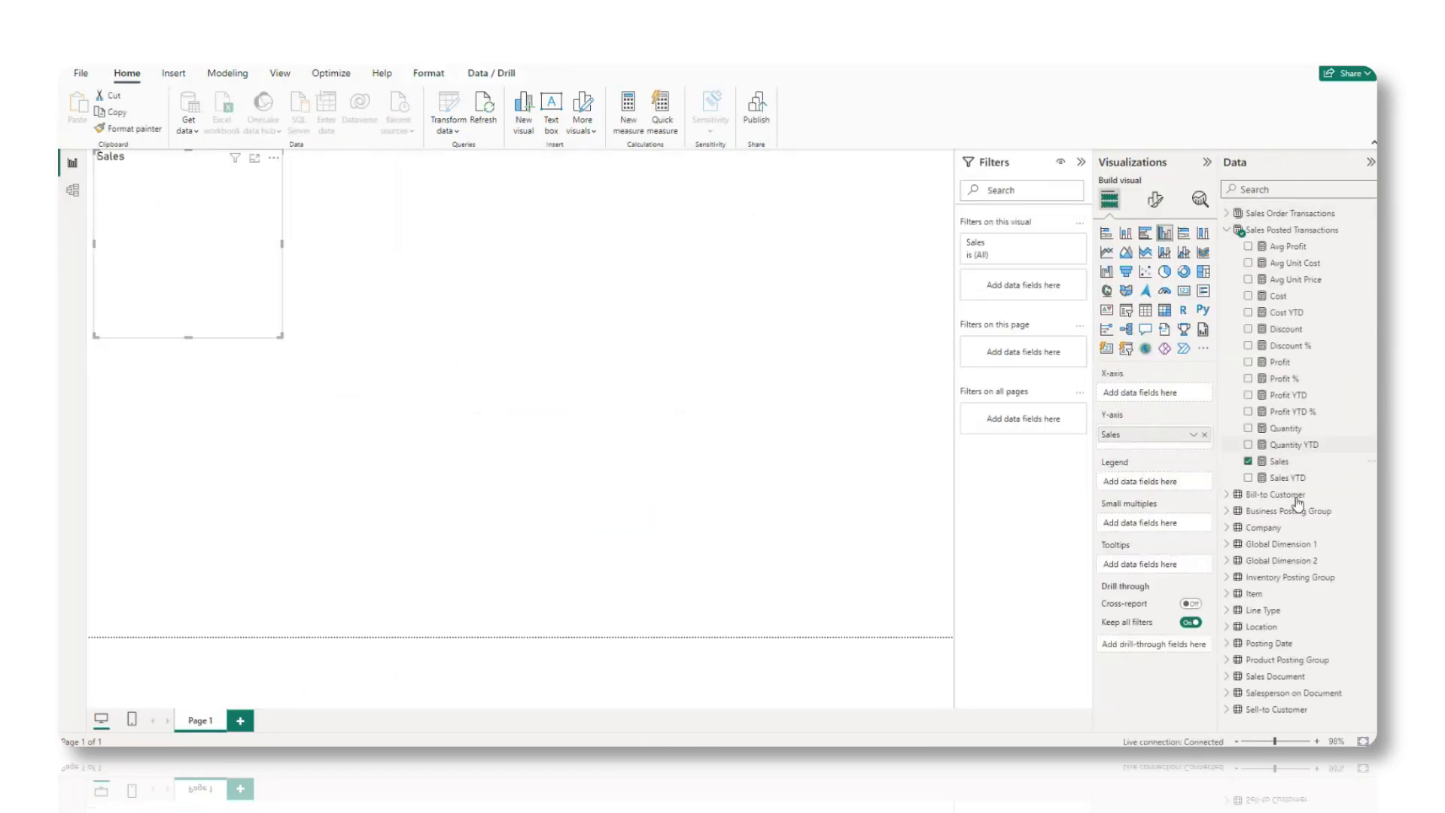
click(1230, 497)
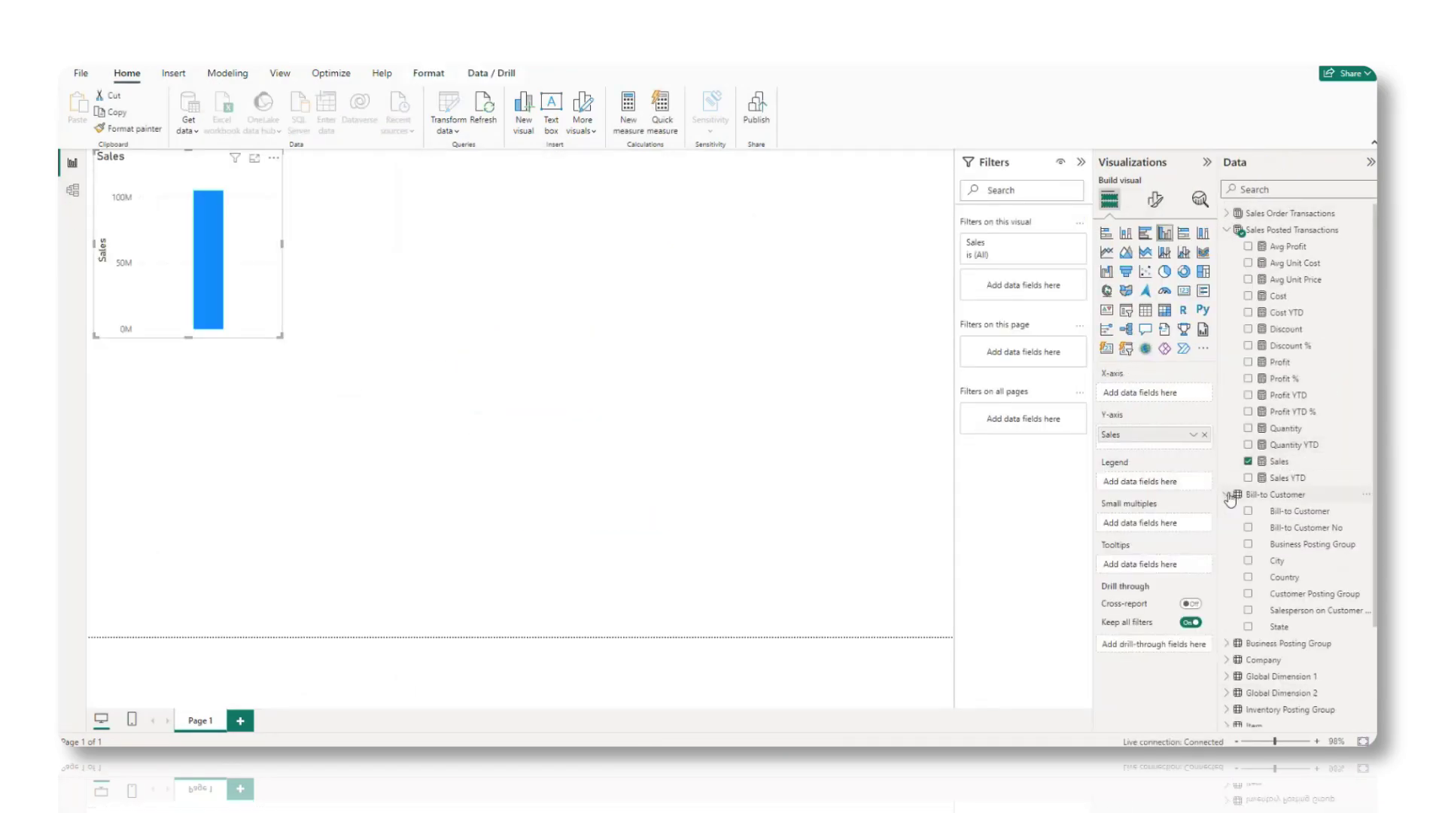
click(1249, 561)
click(1106, 290)
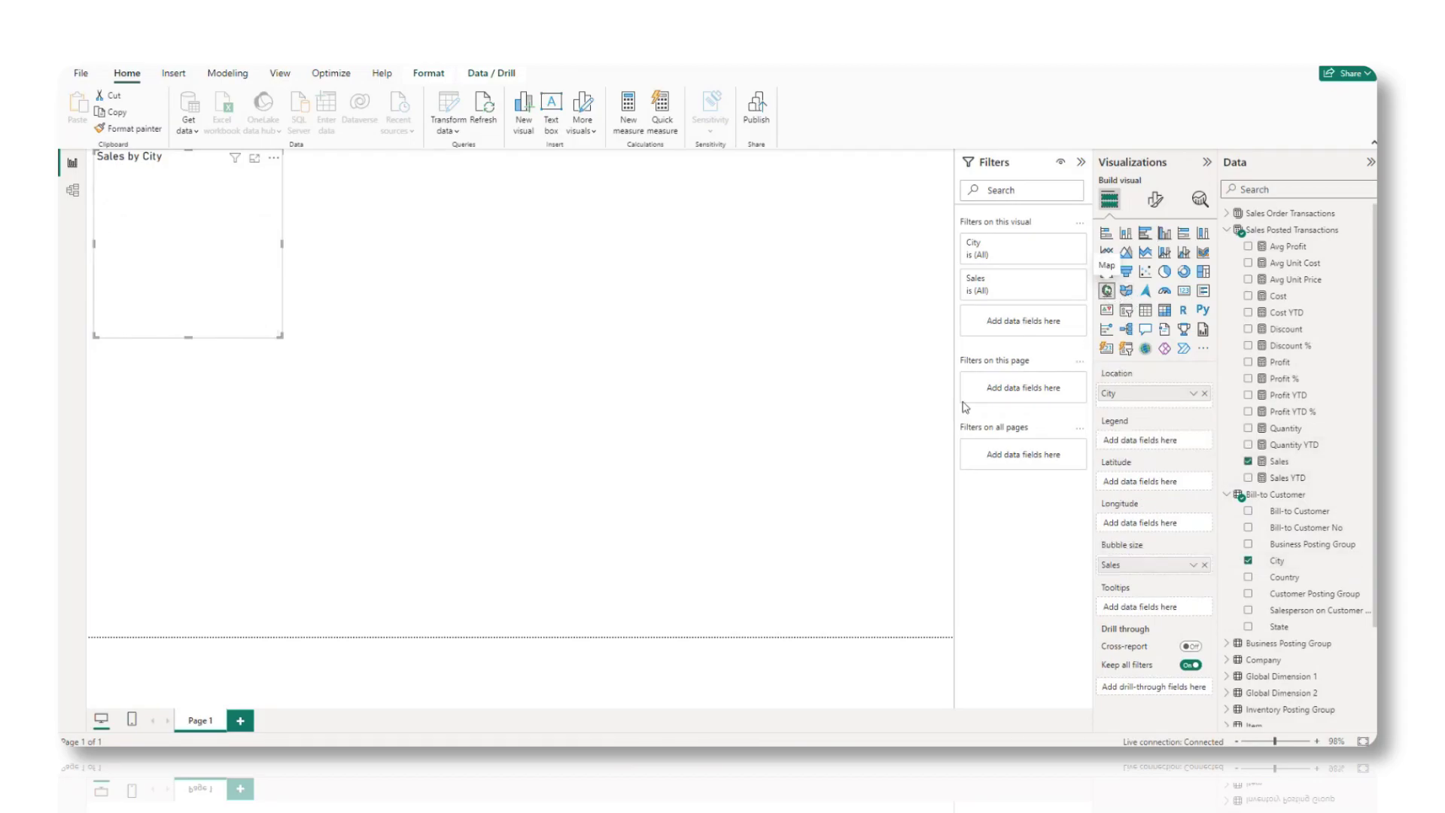
drag(283, 335, 952, 541)
Add a Sales by Salesperson column chart stretched beneath the map, then click a bar to filter it.
click(1163, 233)
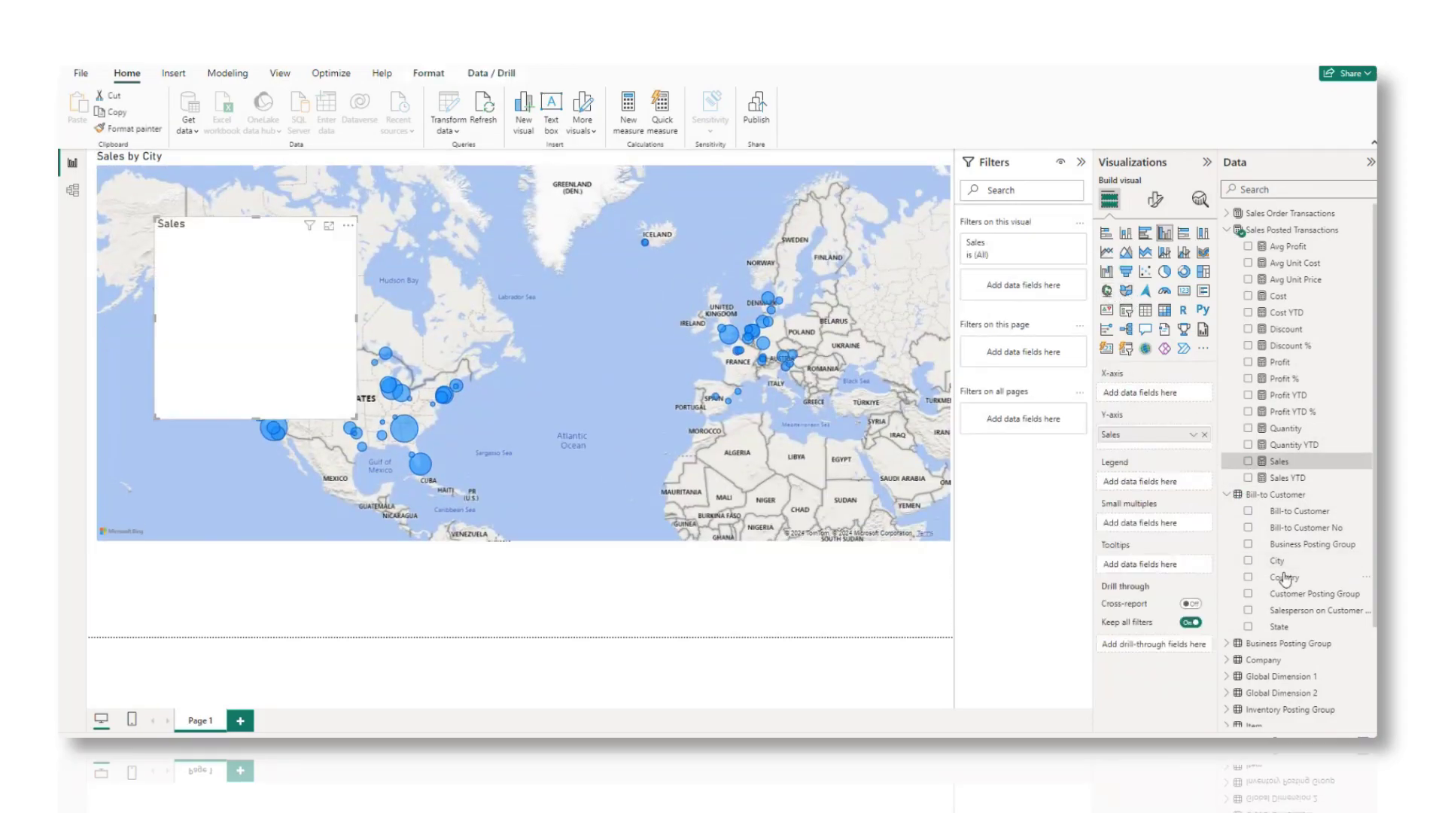
click(1249, 460)
scroll(1298, 451, down, 2)
click(1227, 702)
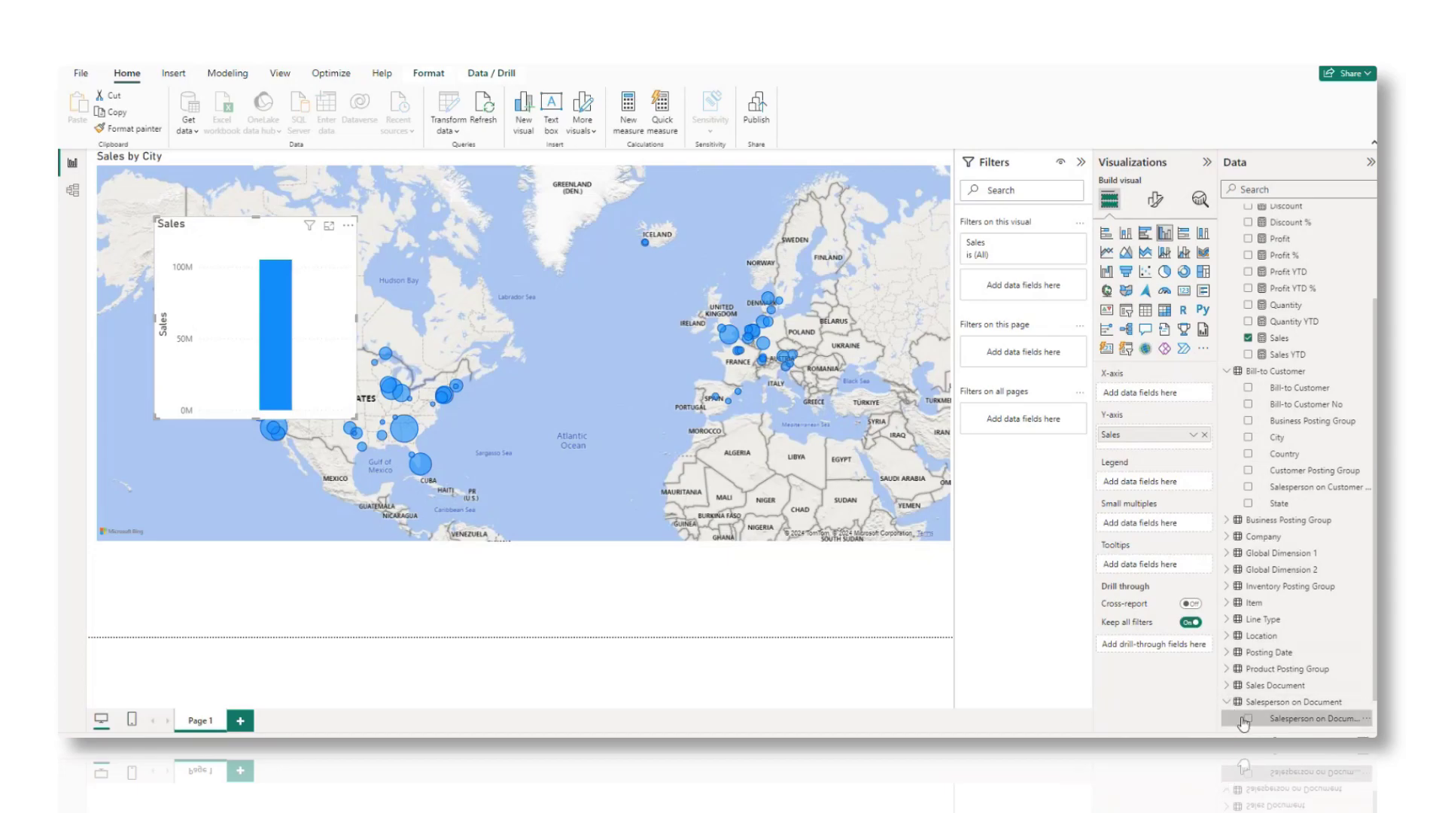
drag(253, 231, 187, 448)
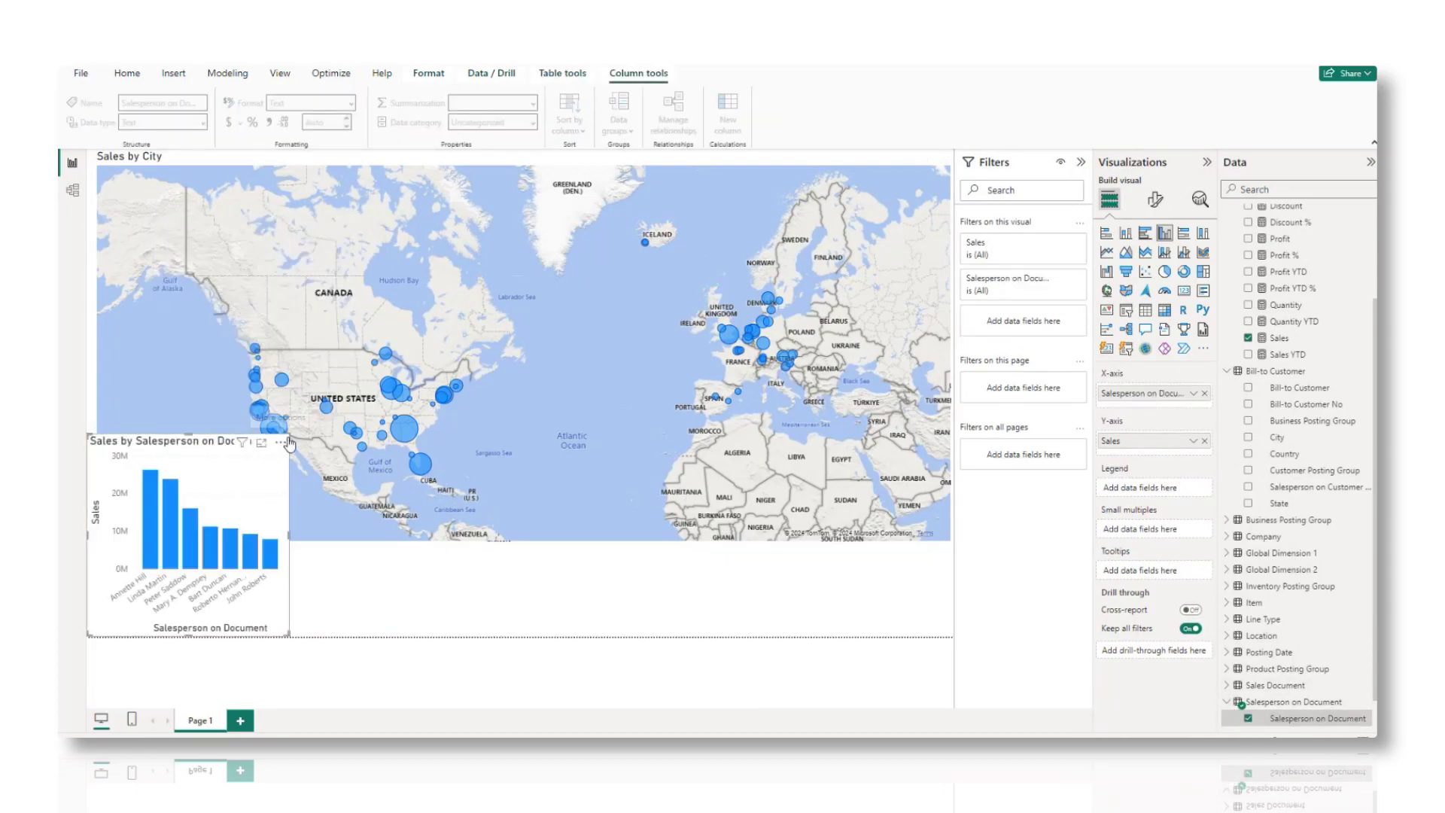
drag(289, 432, 949, 545)
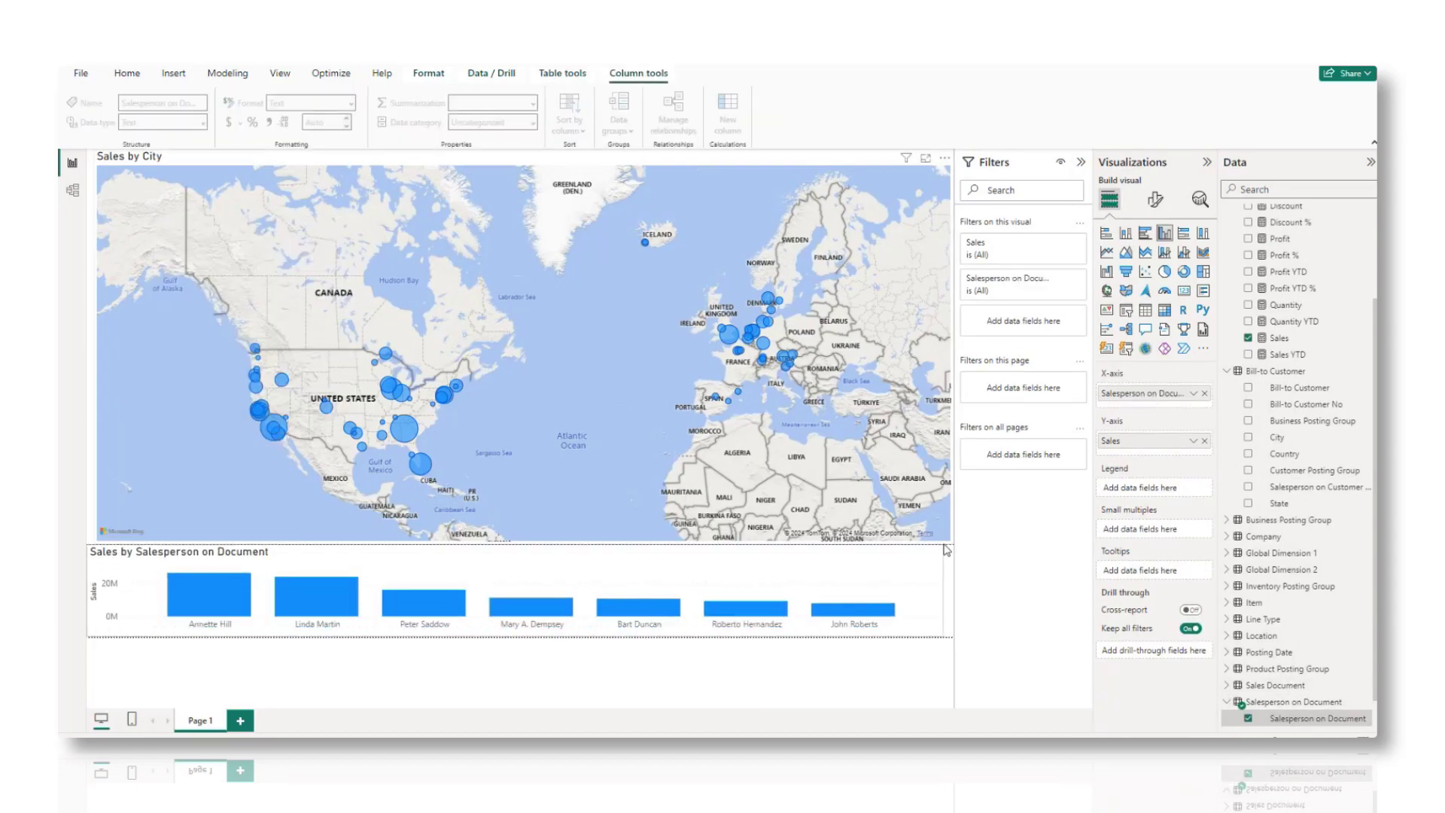
click(217, 604)
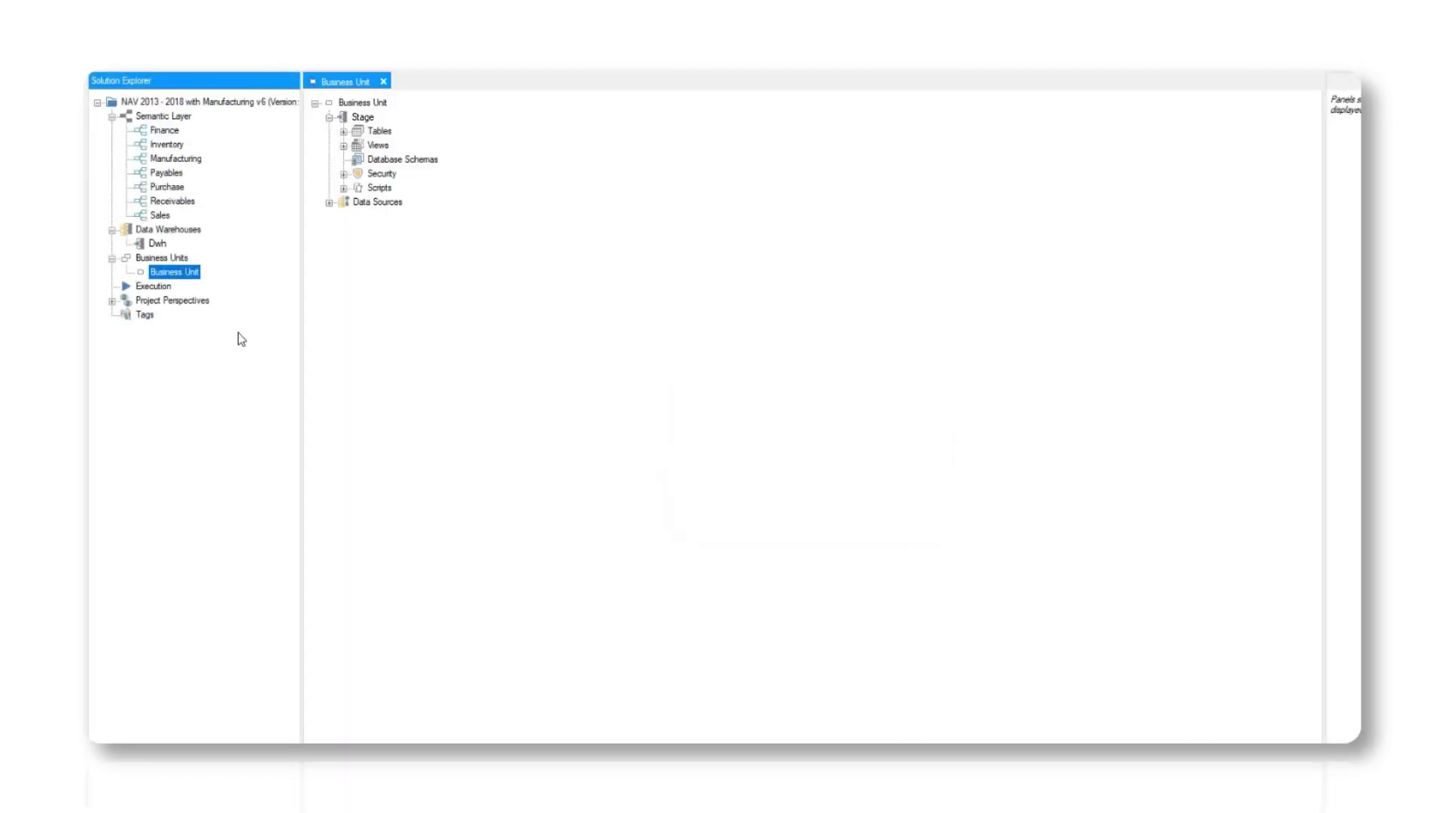
Copy ZIP Code from dbo.Nav_dbo_Customer into the warehouse dbo.Customer table.
double_click(377, 202)
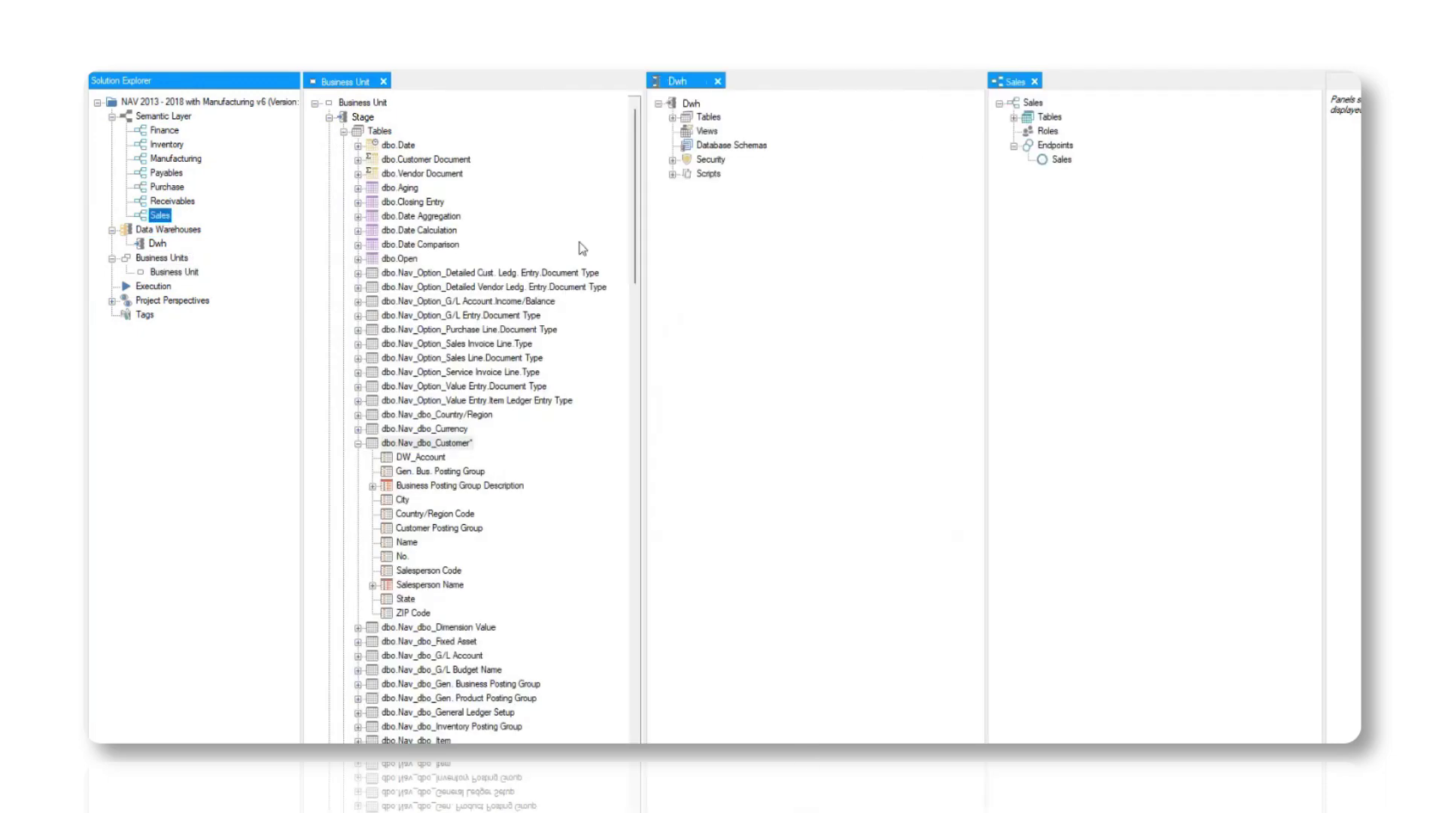
double_click(674, 120)
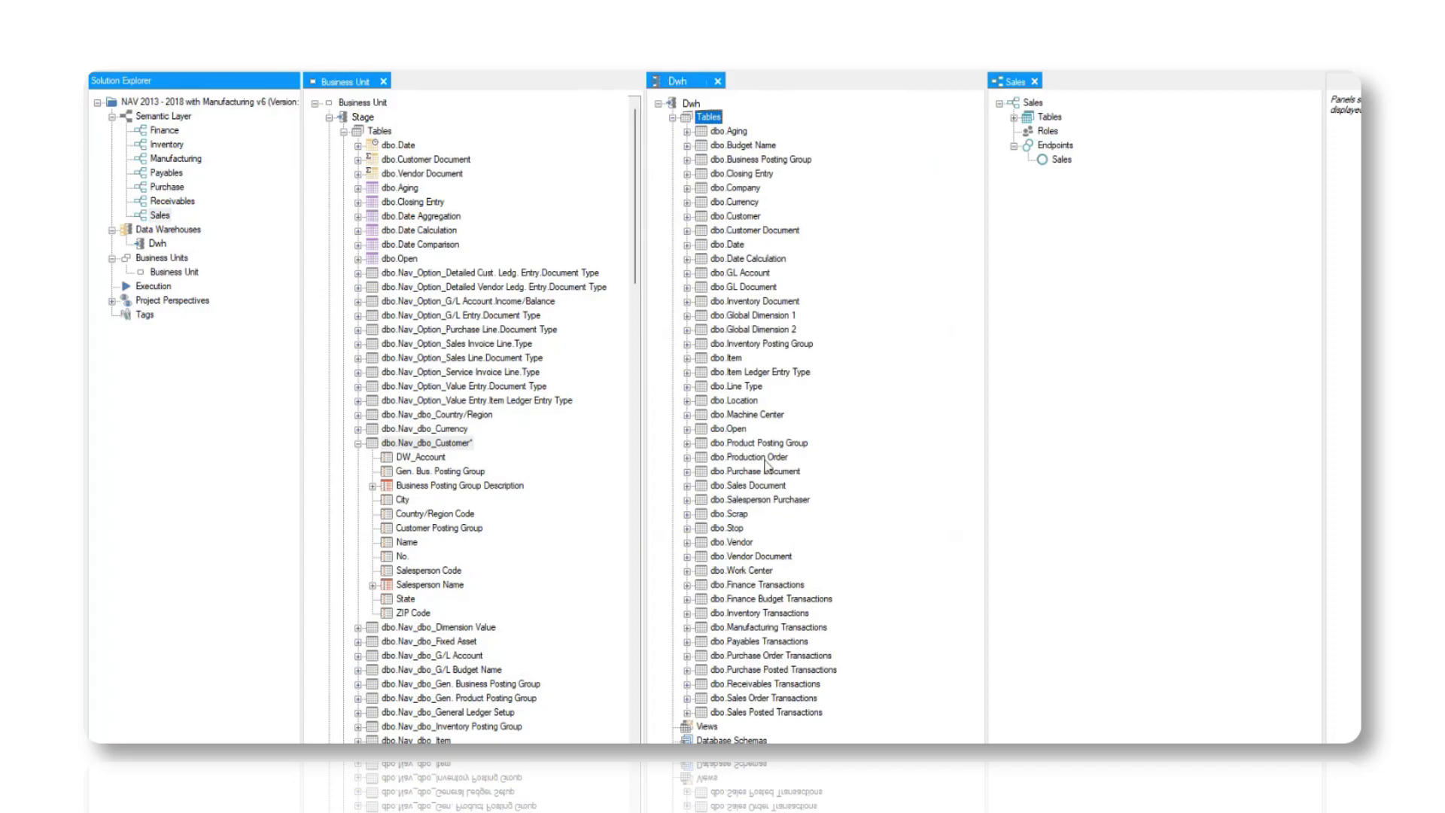
double_click(734, 218)
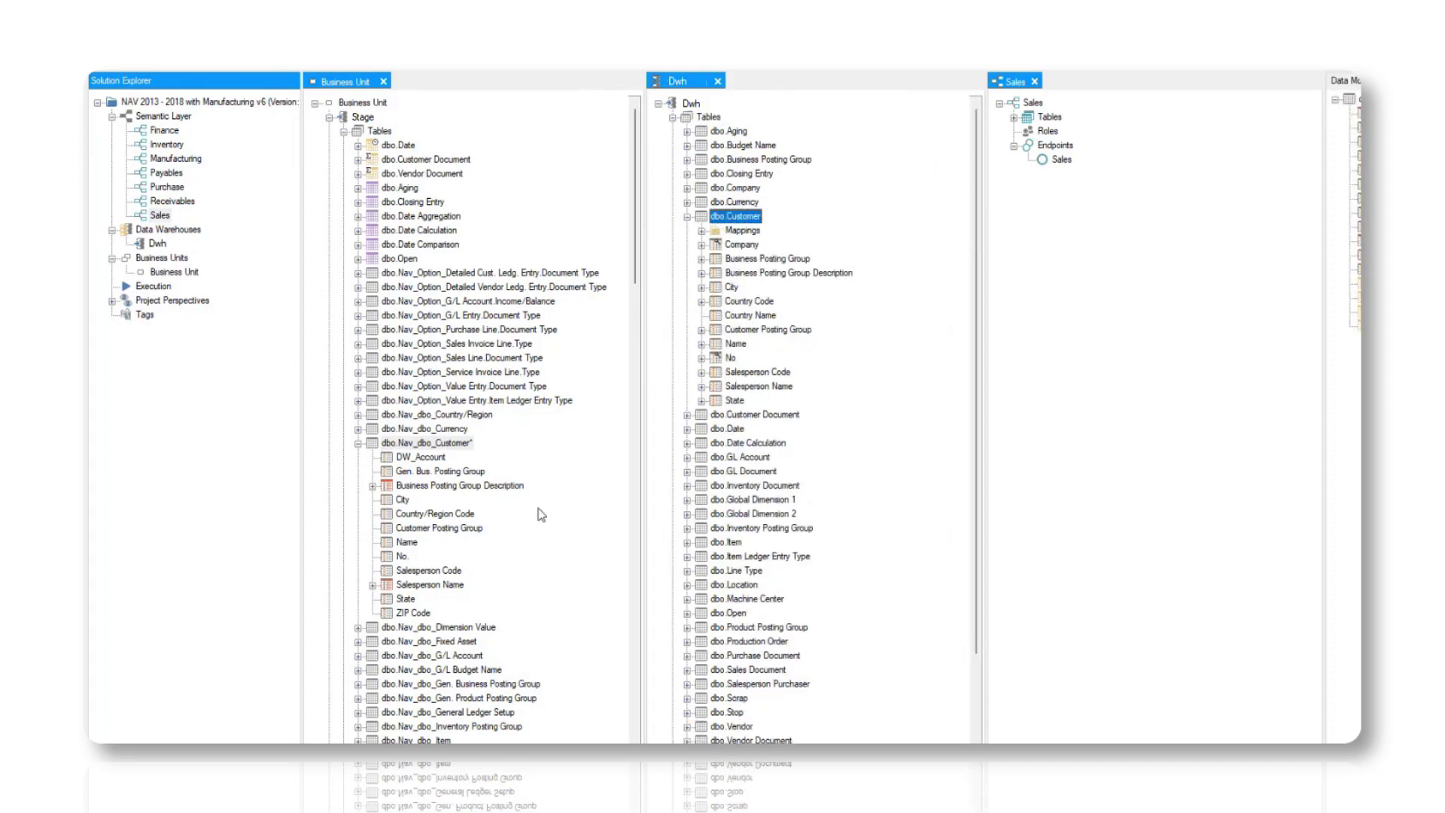
drag(419, 613, 739, 222)
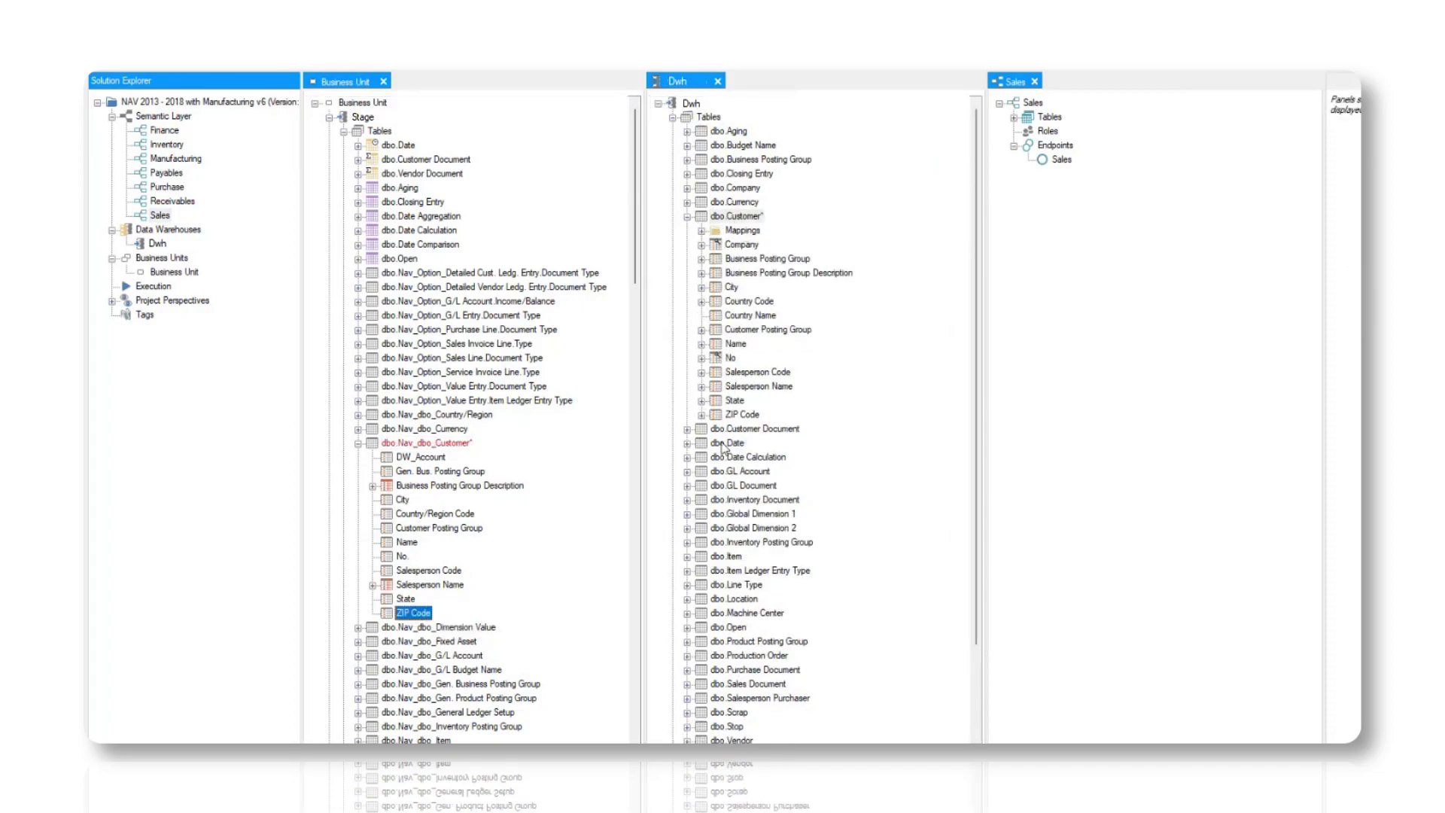
Add the warehouse ZIP Code as a field of Bill-to Customer in the Sales model.
double_click(1049, 117)
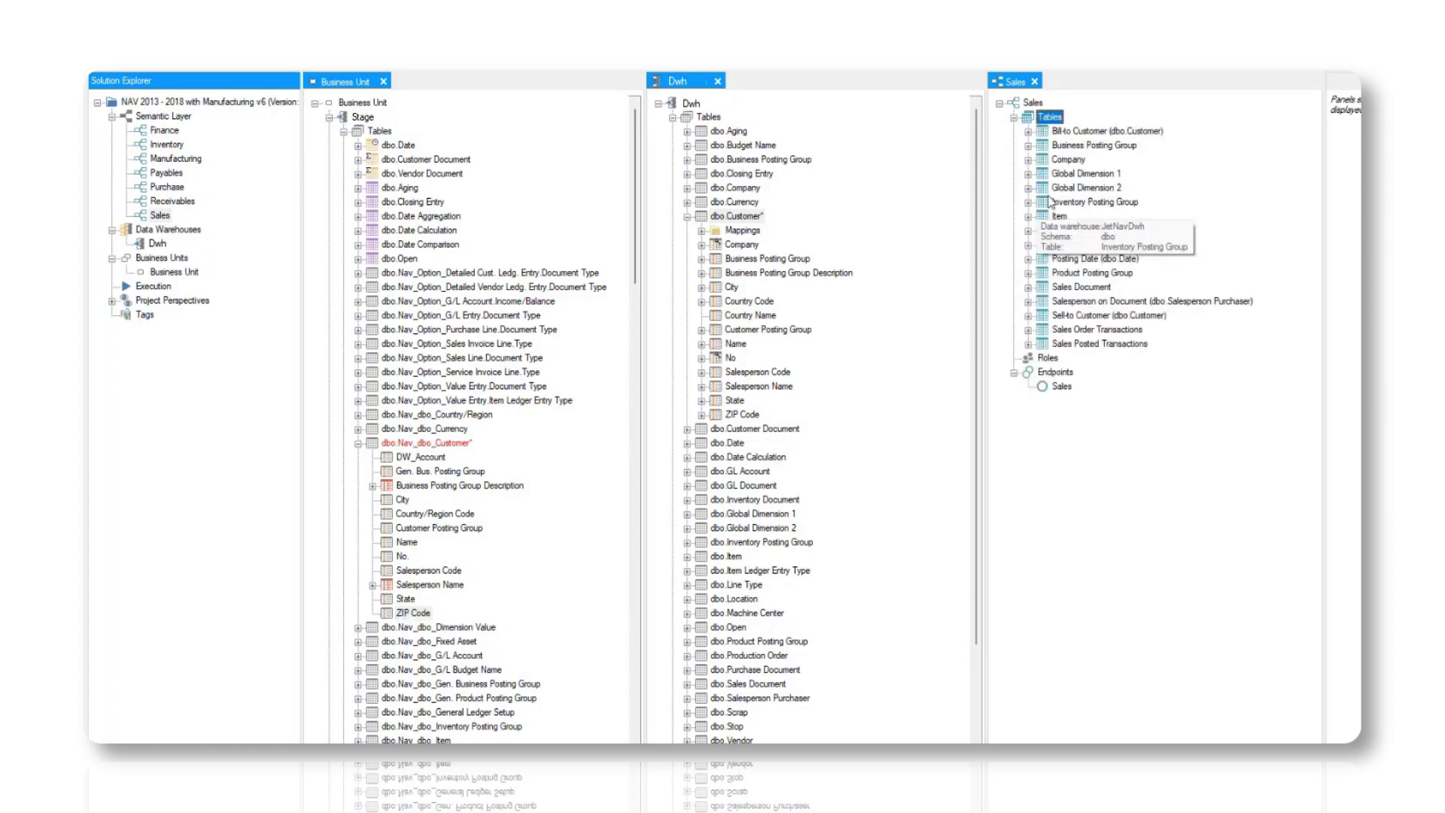
double_click(1100, 130)
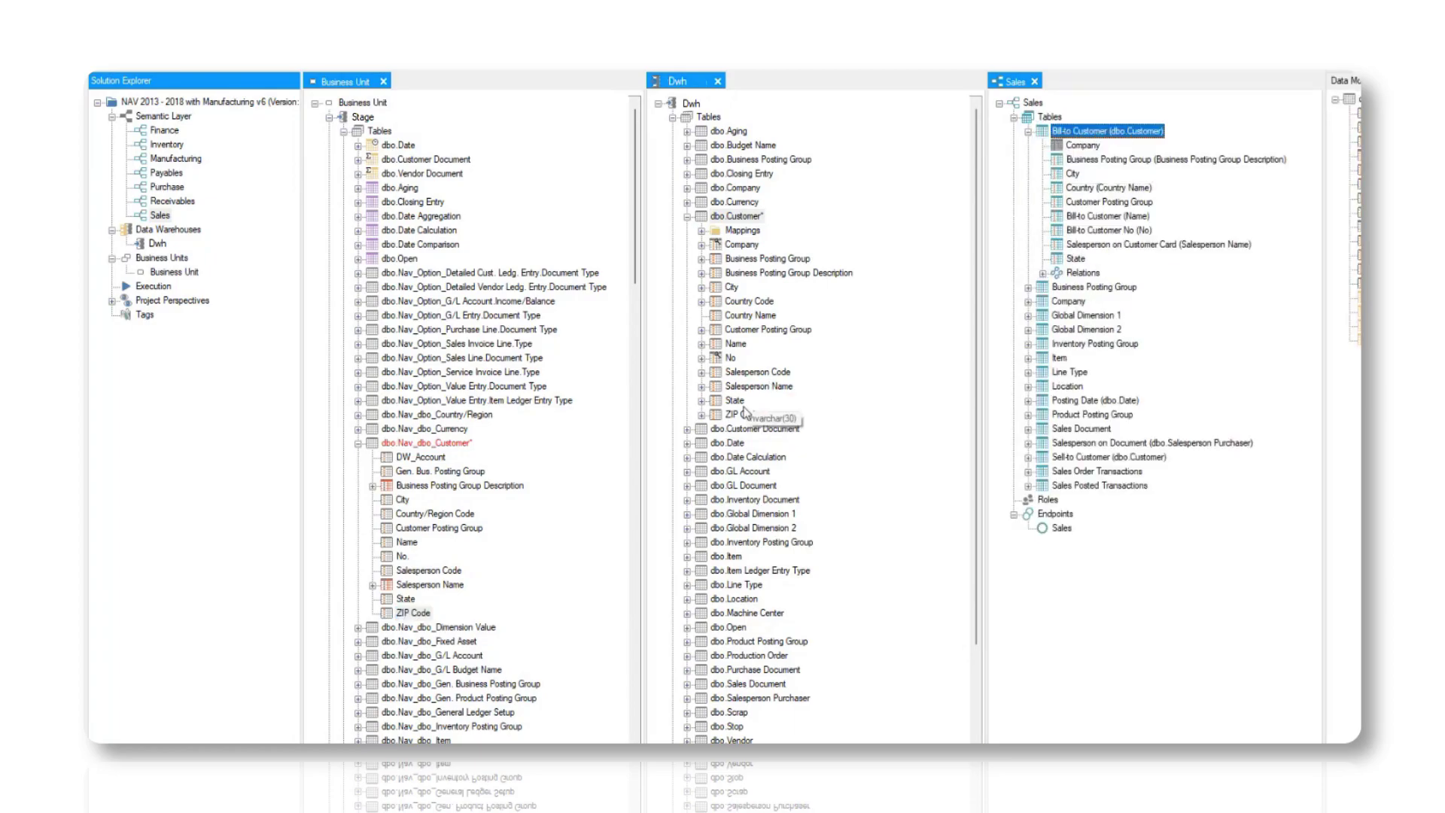
drag(741, 413, 1045, 136)
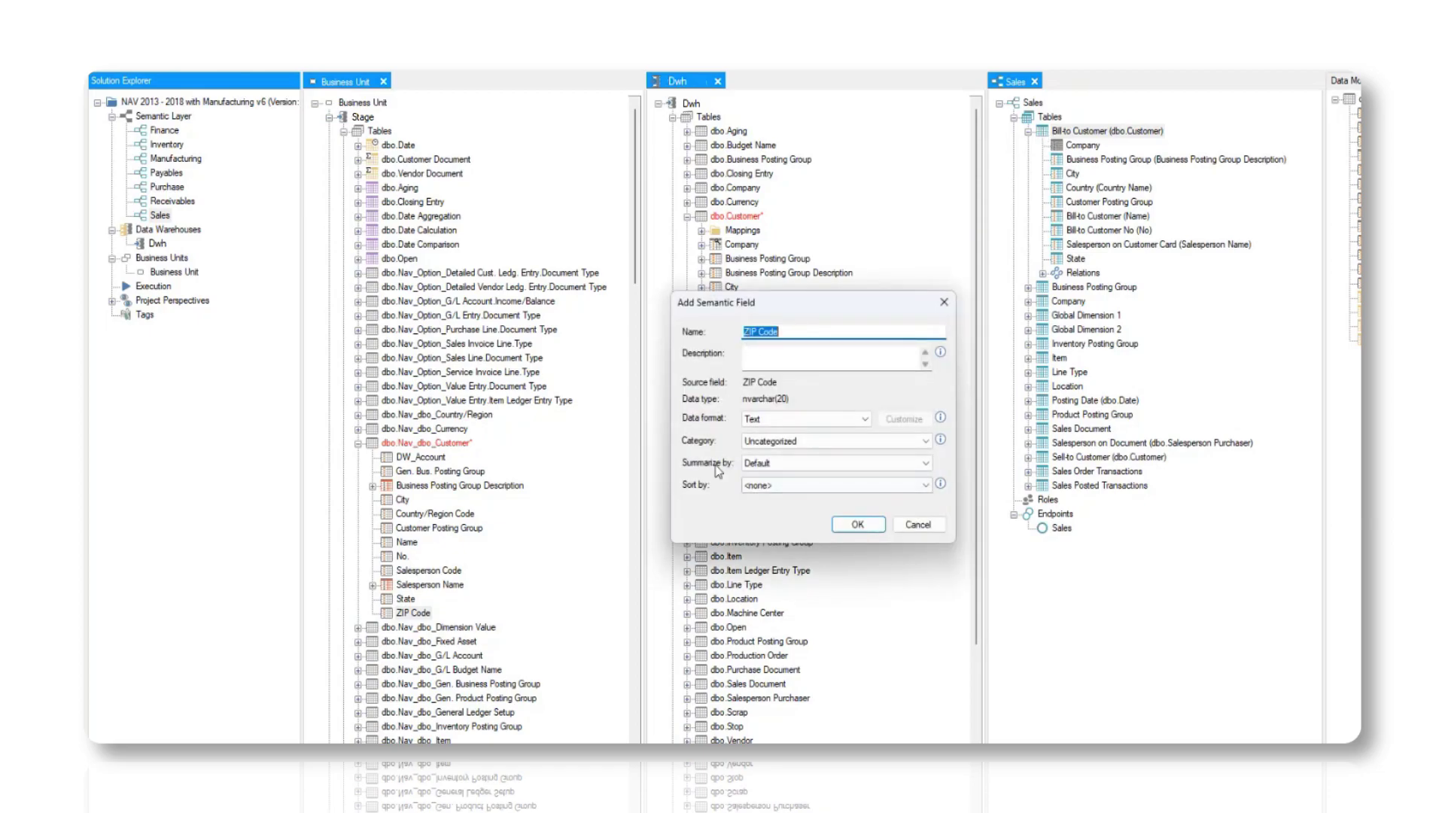
click(857, 525)
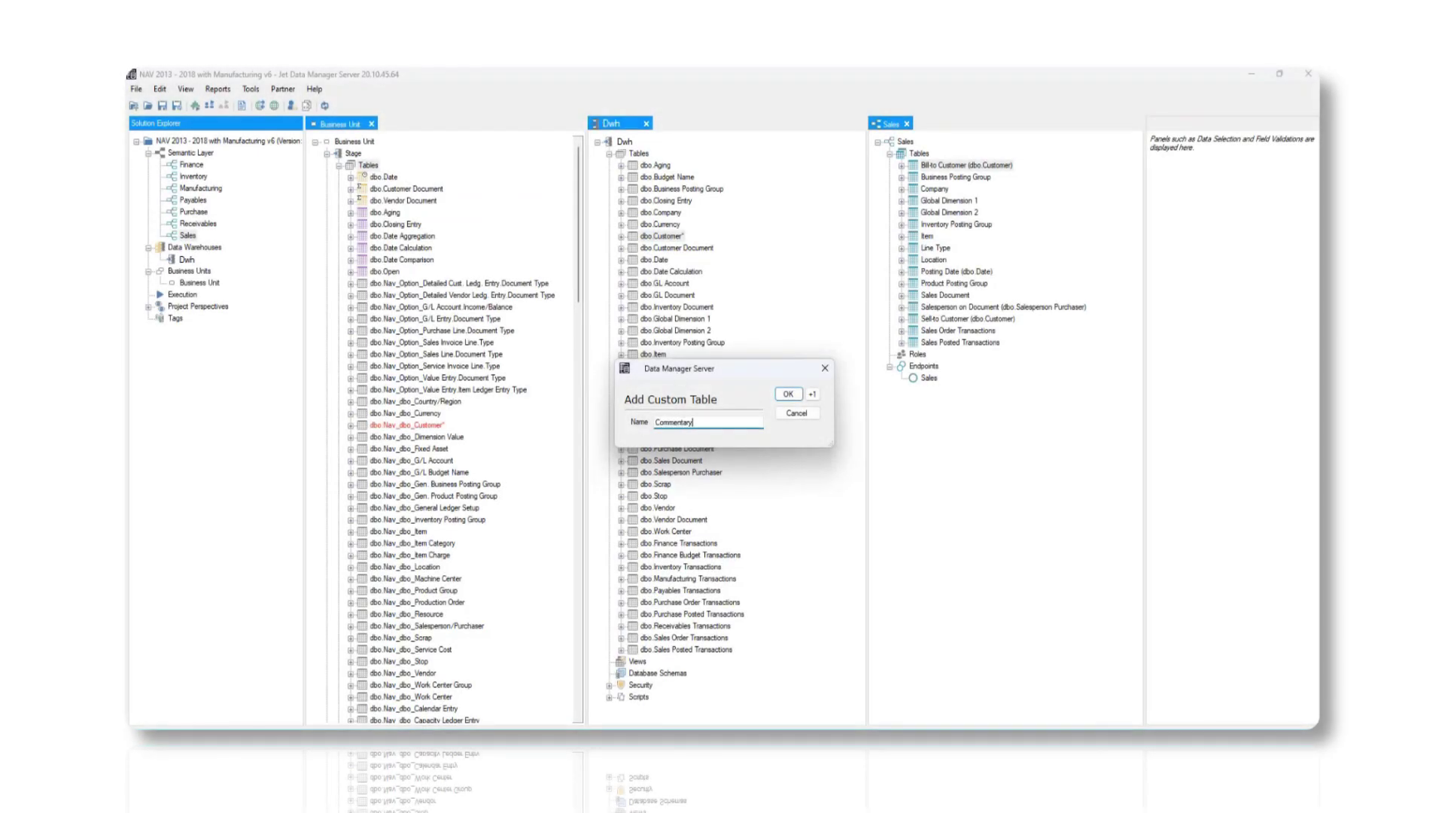
Create the Commentary table and give it a createdAt Date and time custom field.
click(787, 393)
scroll(506, 462, down, 5)
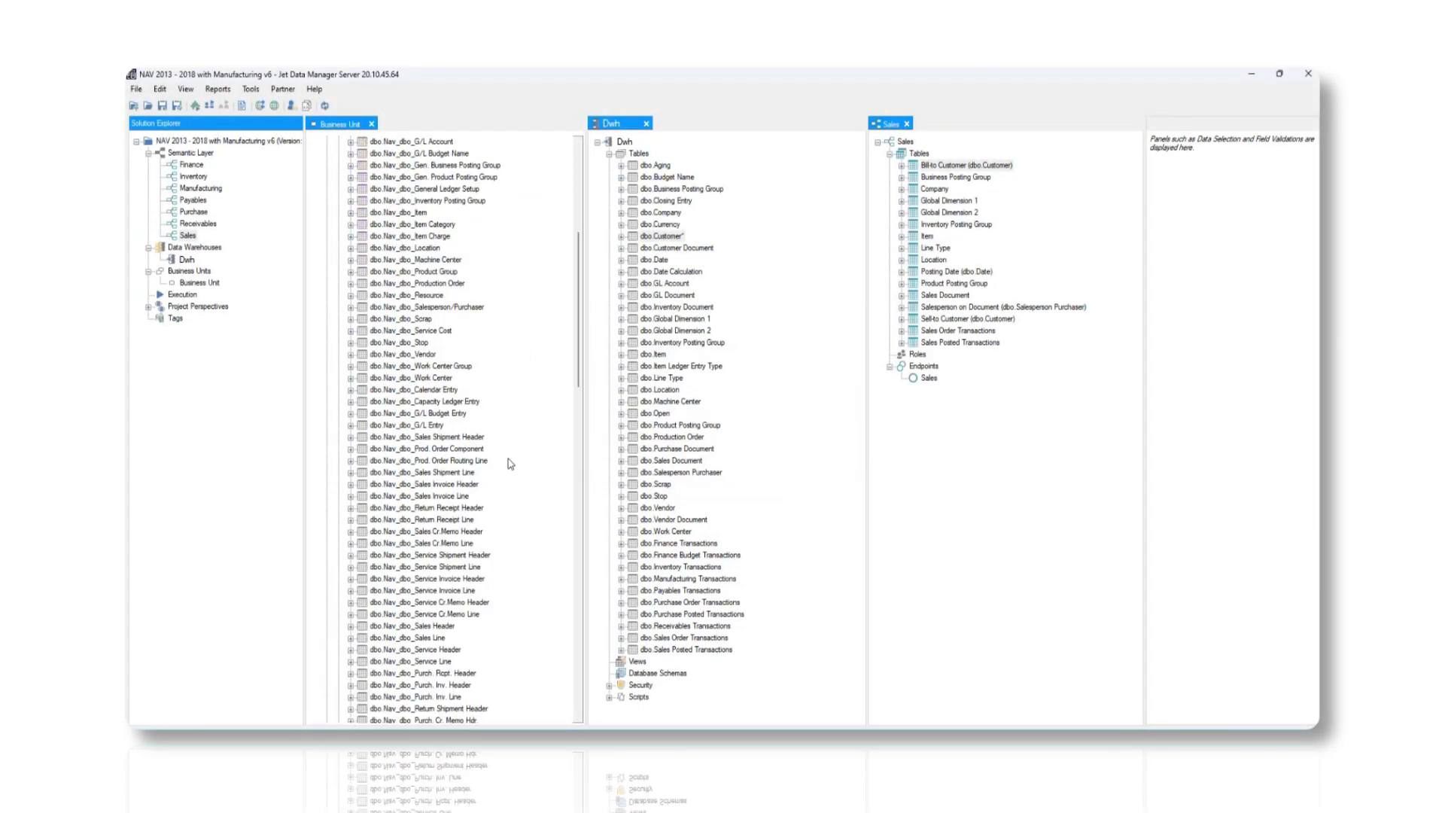
scroll(467, 490, down, 5)
click(392, 501)
right_click(392, 501)
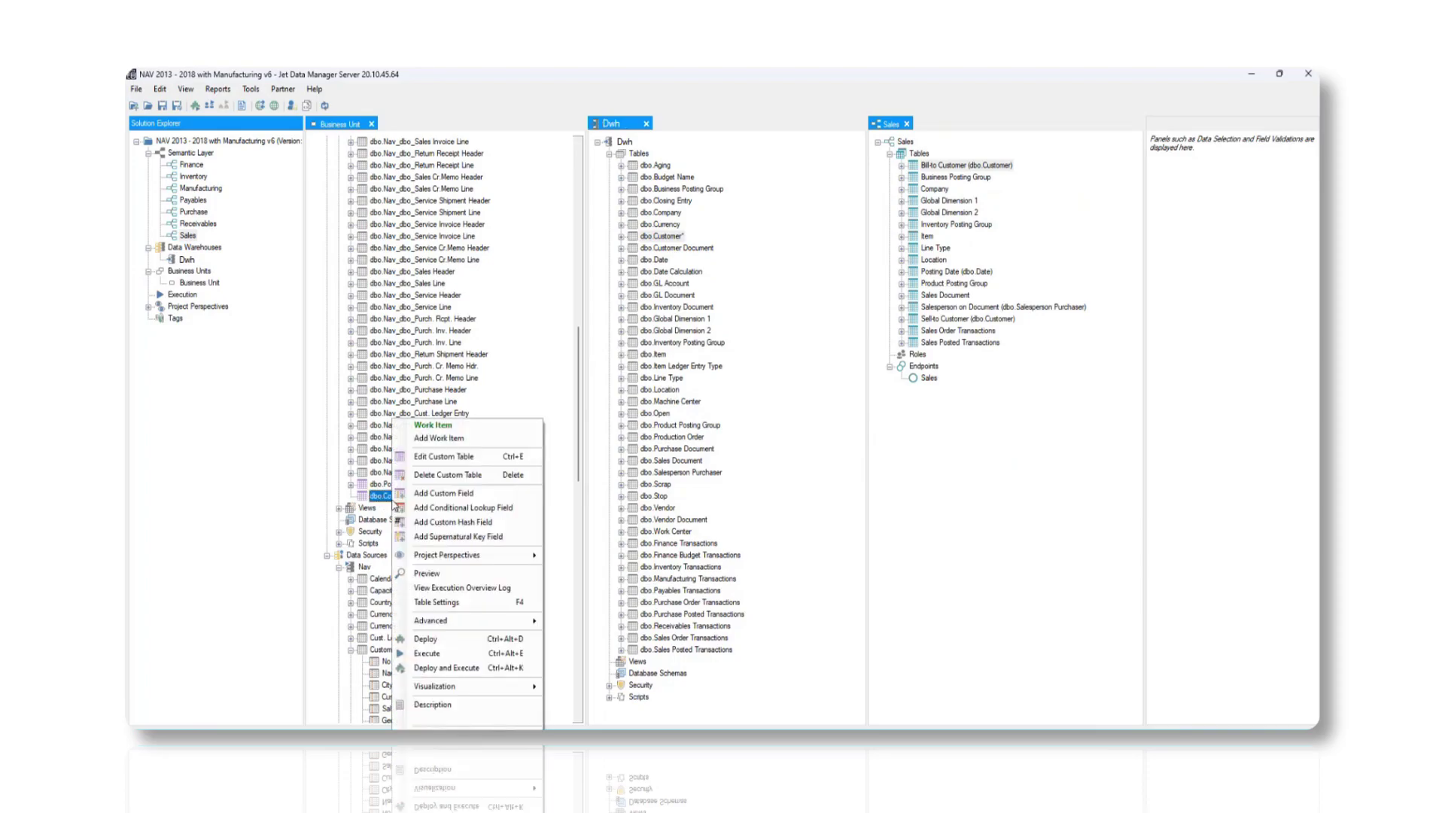
click(461, 475)
text(createdAt)
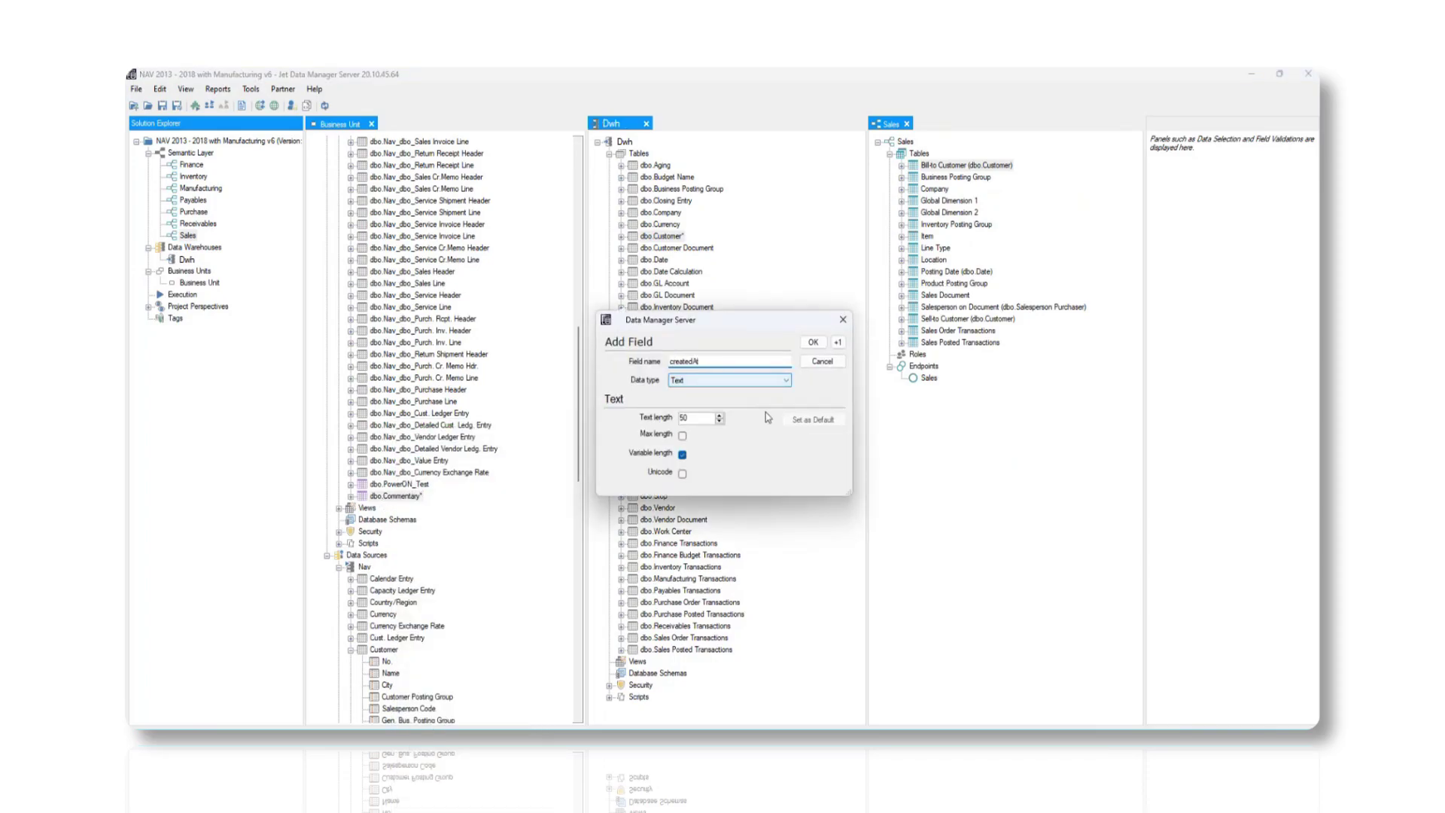
click(766, 381)
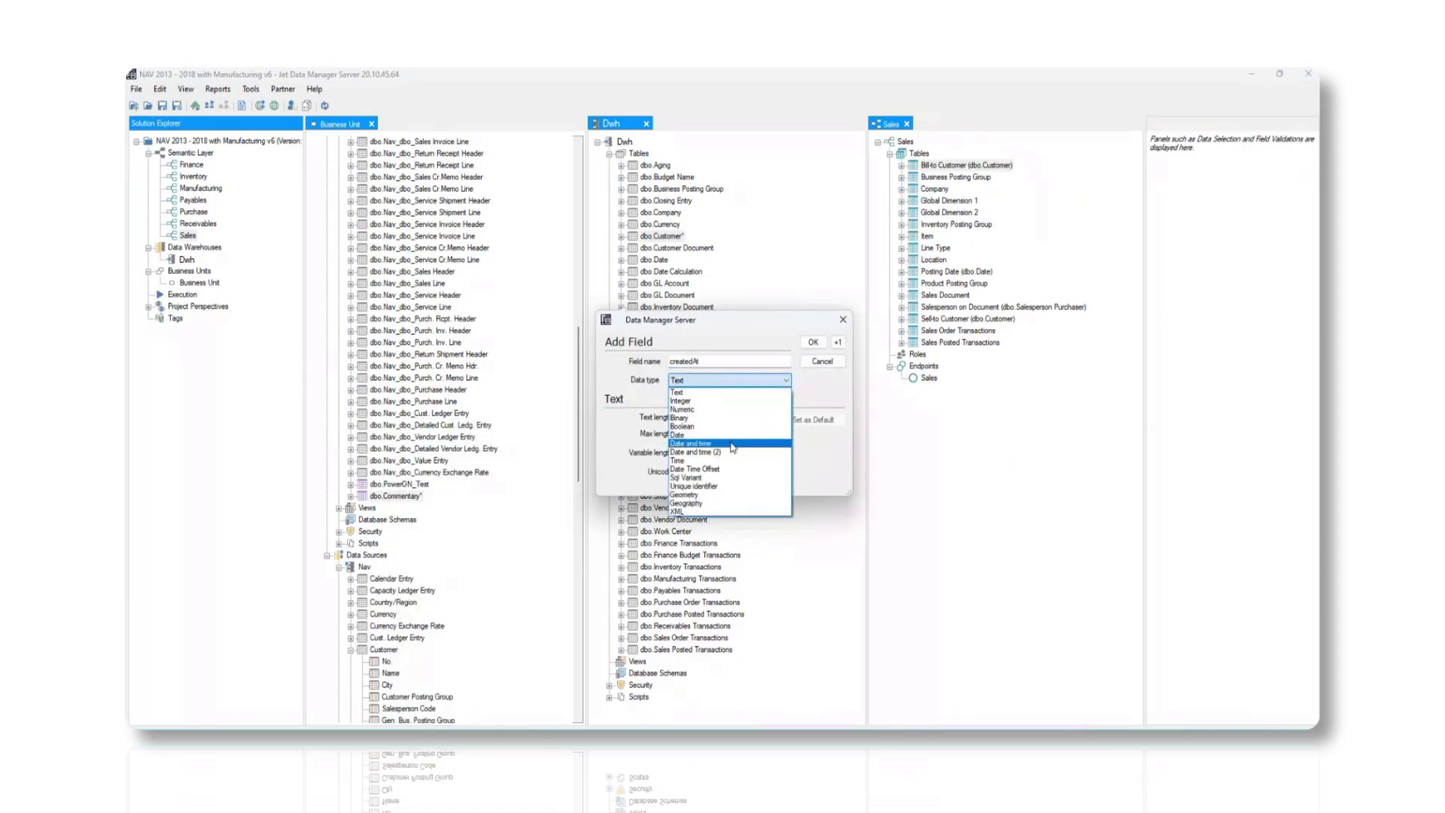
click(723, 445)
click(813, 342)
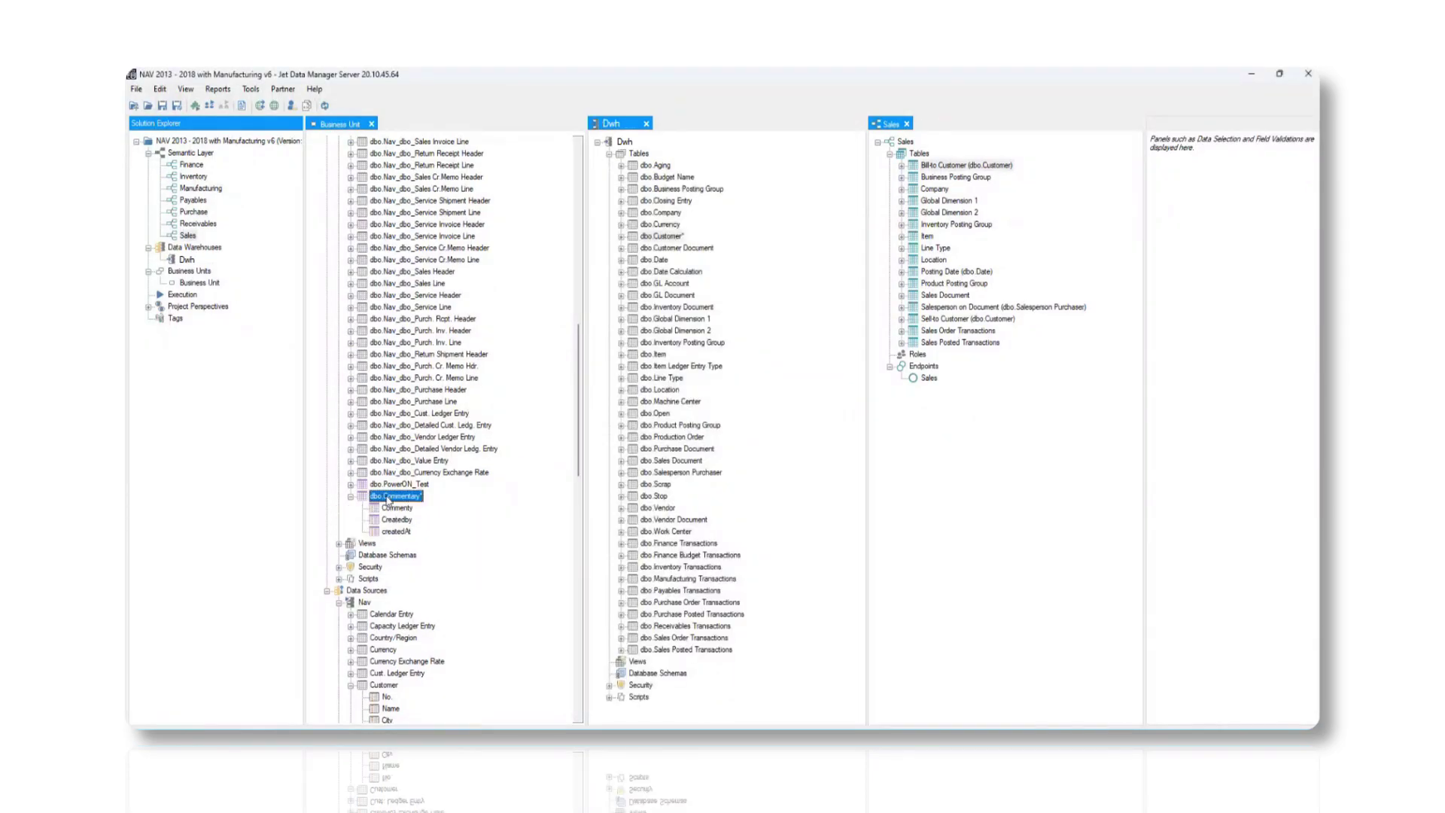
Copy Commentary to the warehouse and include Commenty, createdAt, Createdby and DW_Id for Sales.
mouse_move(624, 153)
mouse_down()
mouse_move(659, 659)
mouse_move(867, 495)
mouse_up()
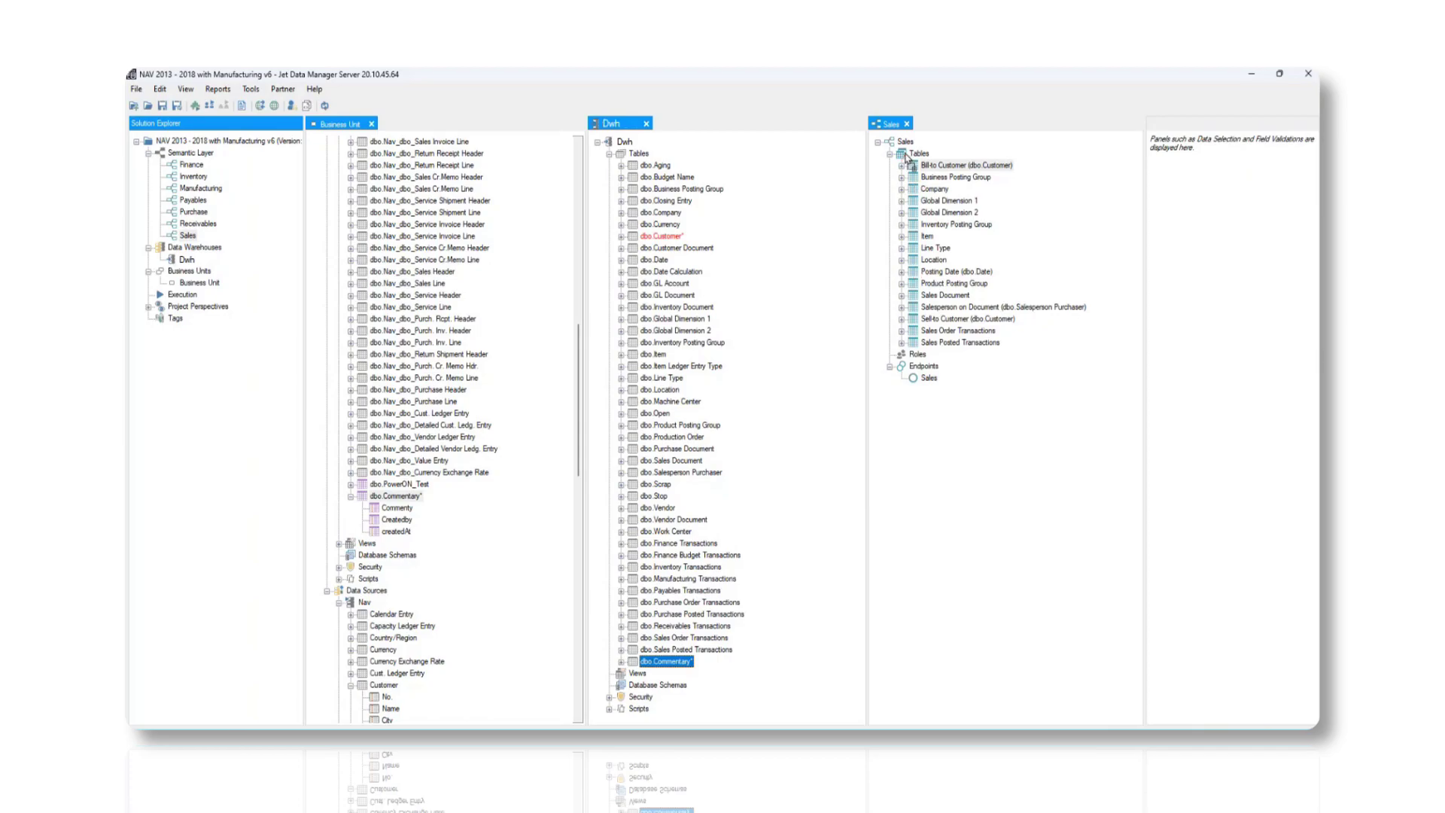
drag(906, 158, 910, 153)
click(593, 323)
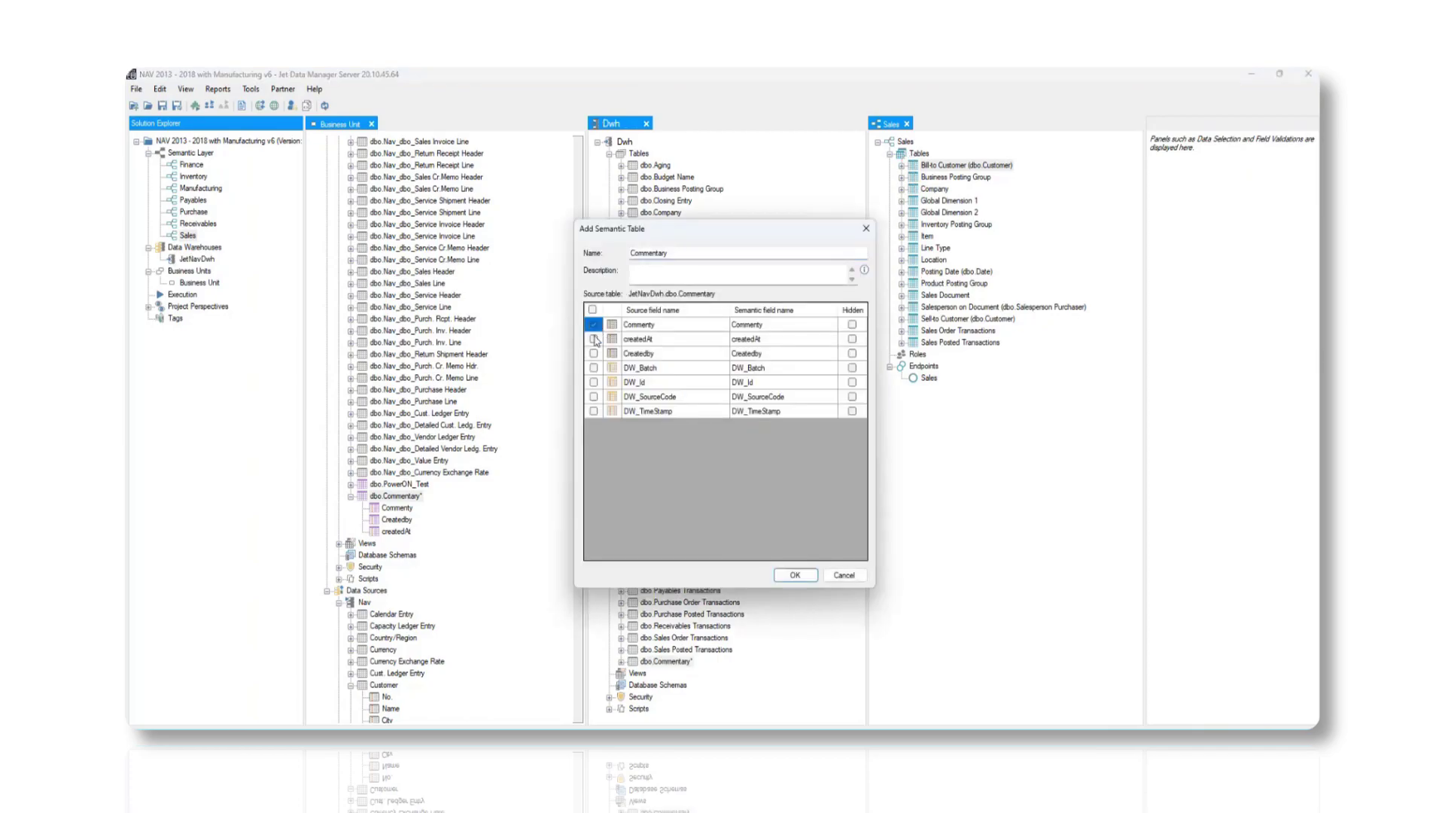
click(593, 353)
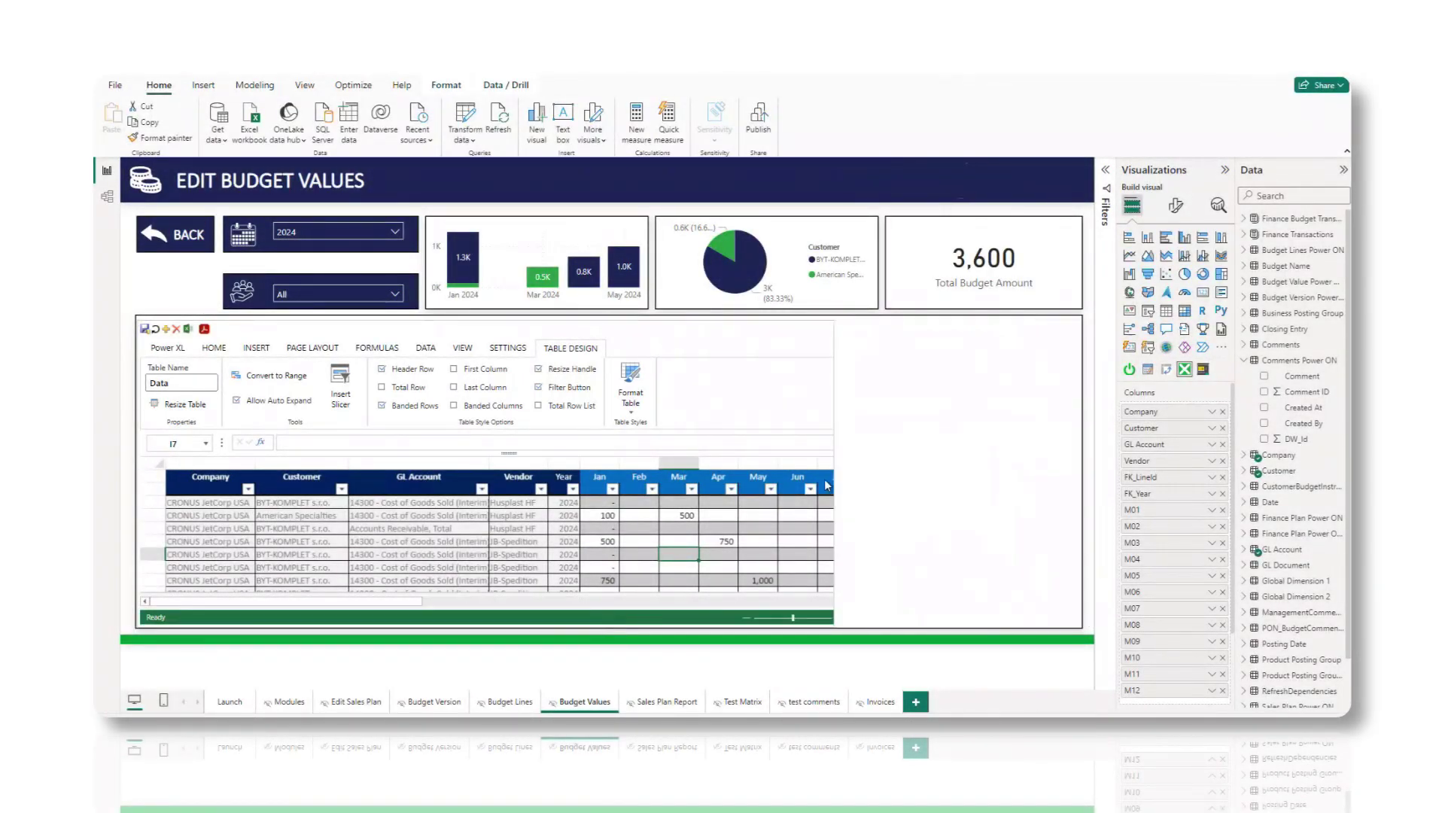
Insert a Power XL Table visual and add Comment and Created At from Comments Power ON.
click(1185, 370)
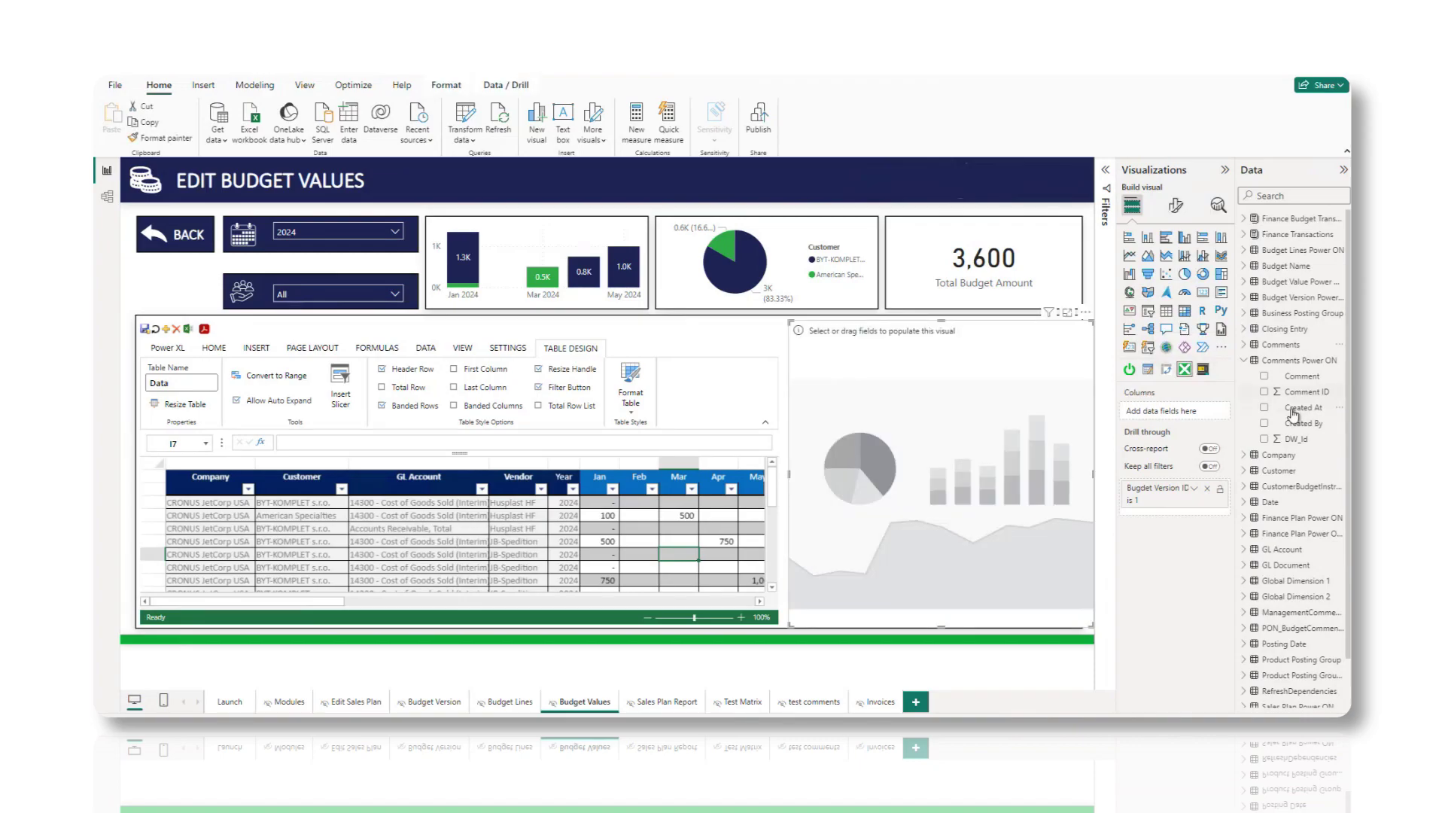
click(1265, 376)
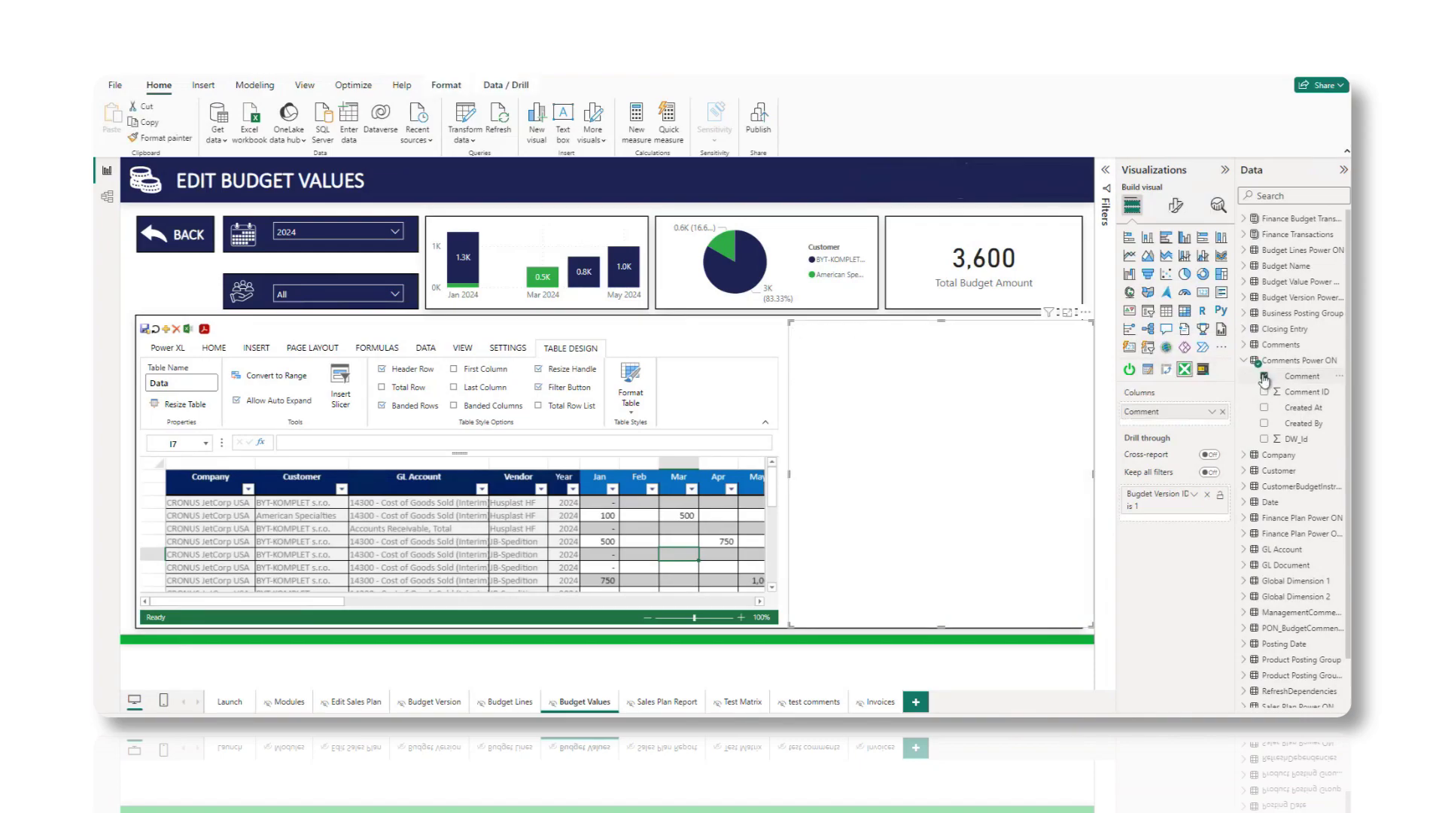
click(1265, 407)
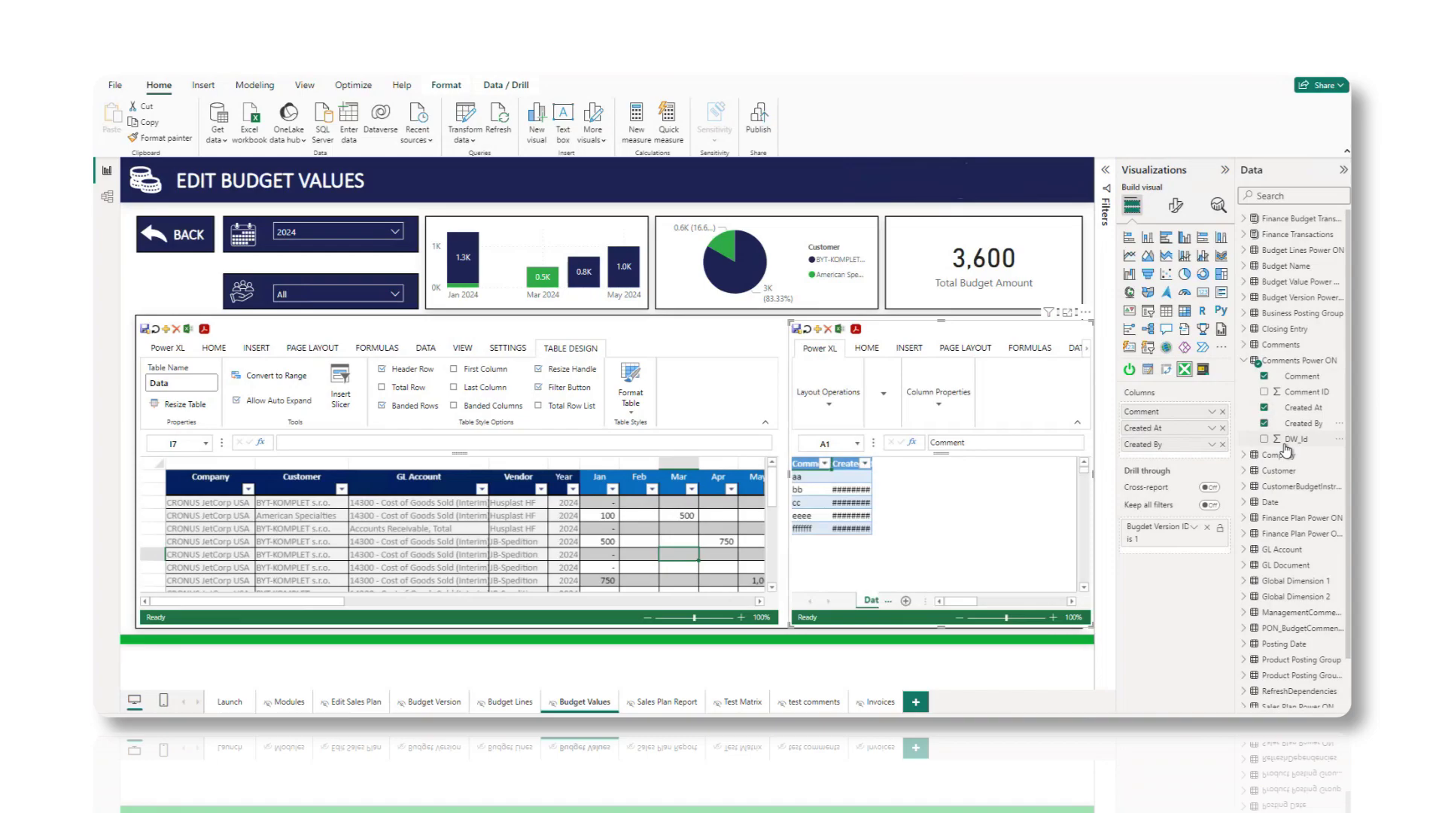